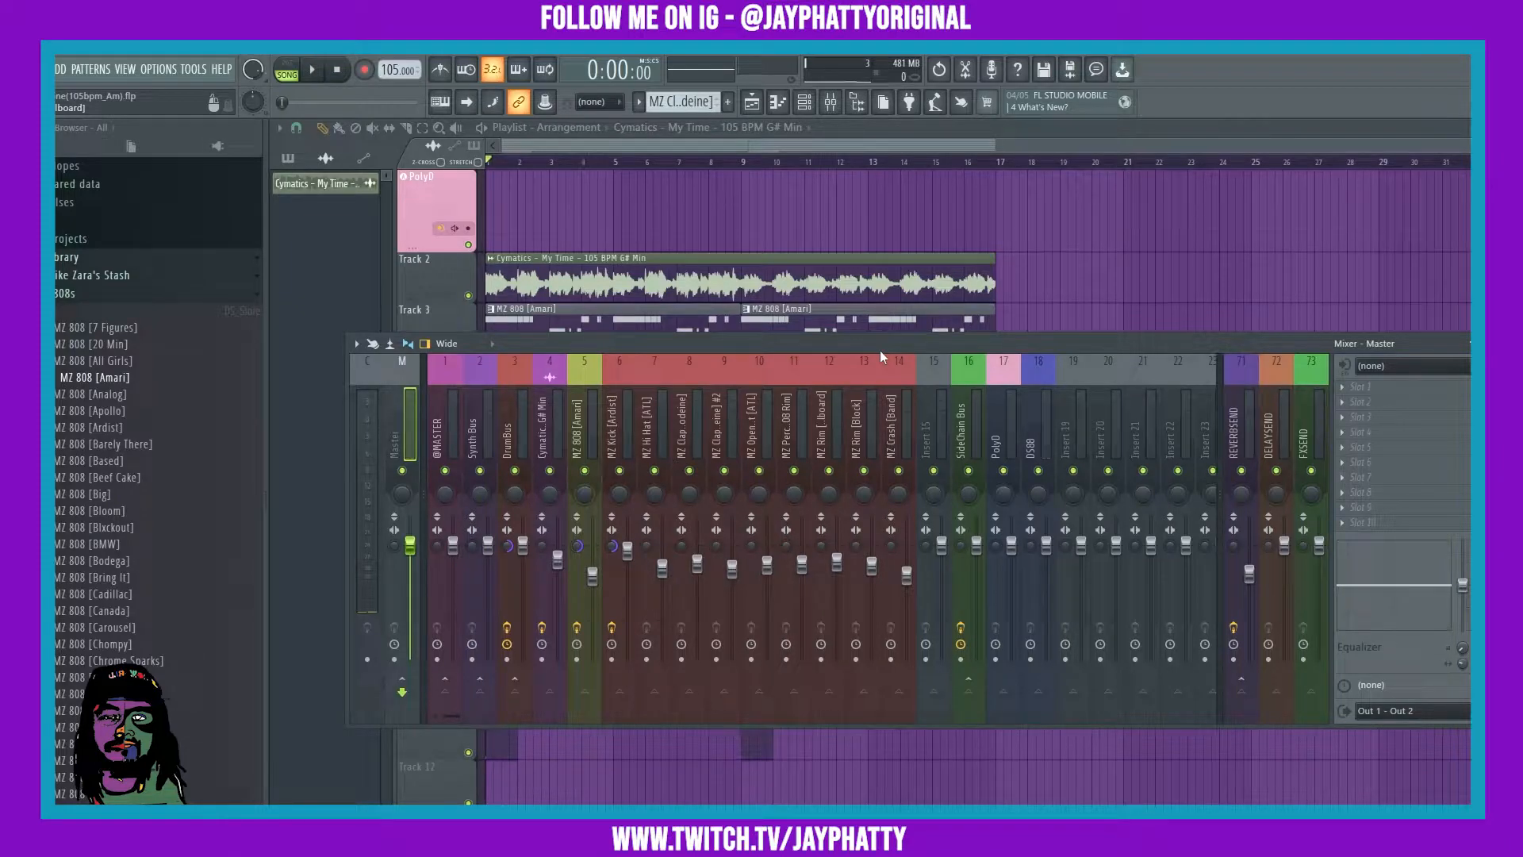
Step: Load Ozone 9 Elements into the first effect slot of the Master mixer track and reposition its window
drag(921, 345, 930, 237)
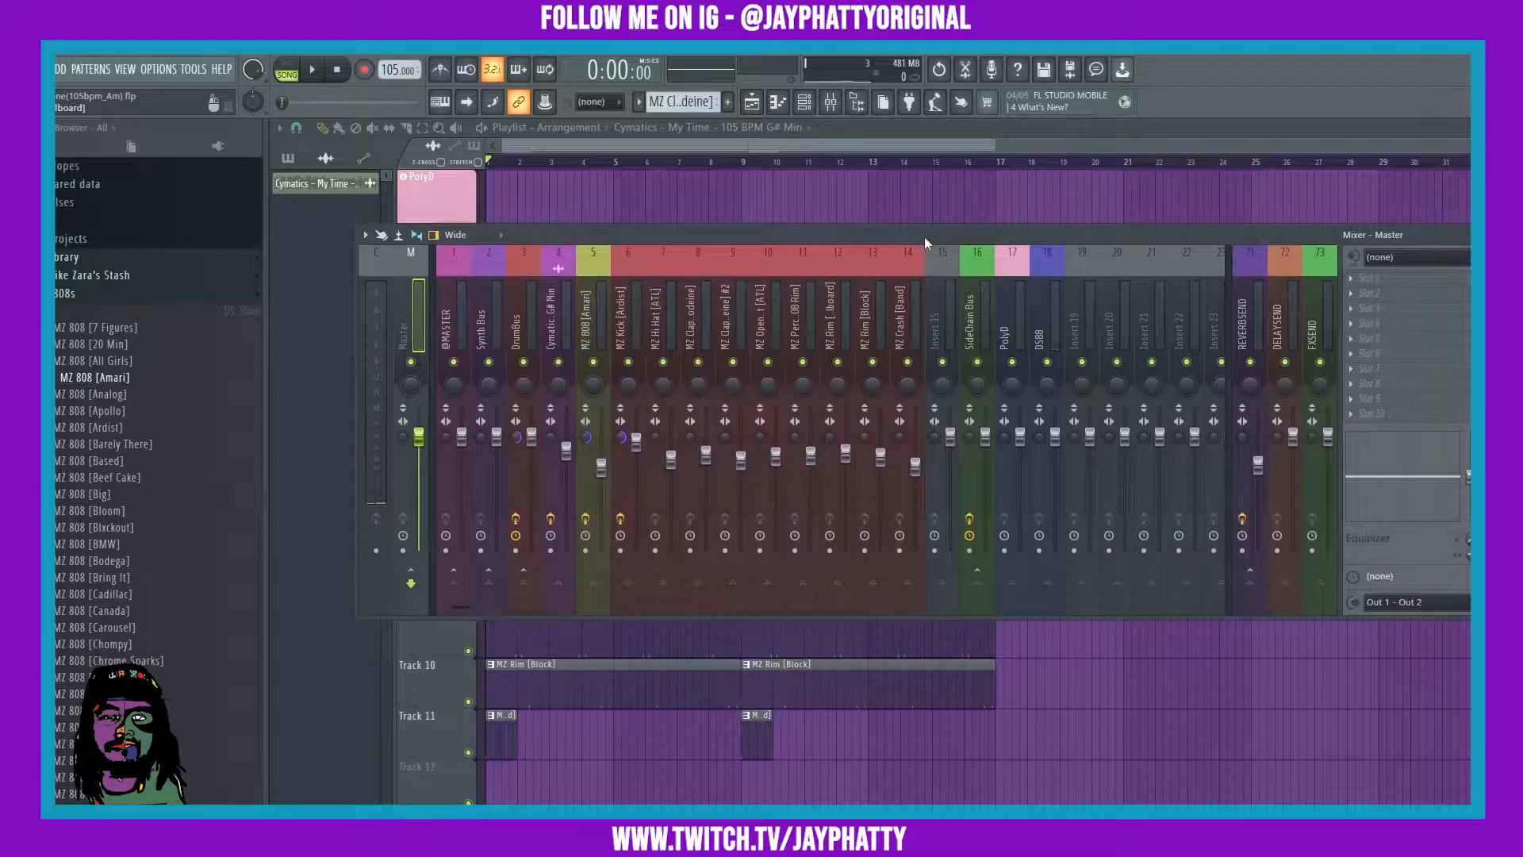
click(1381, 276)
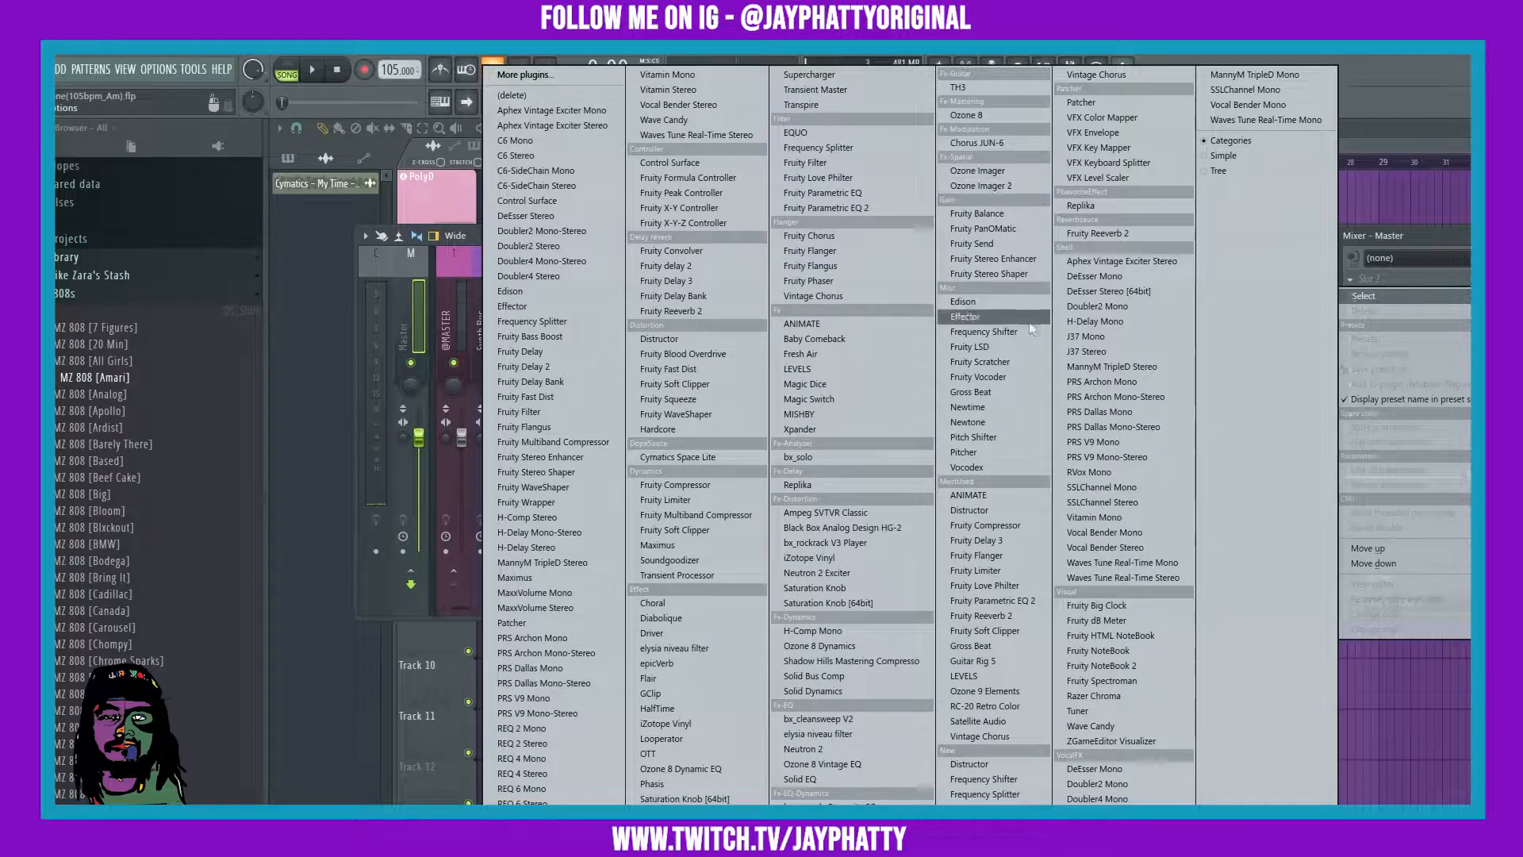
key(Escape)
key(F8)
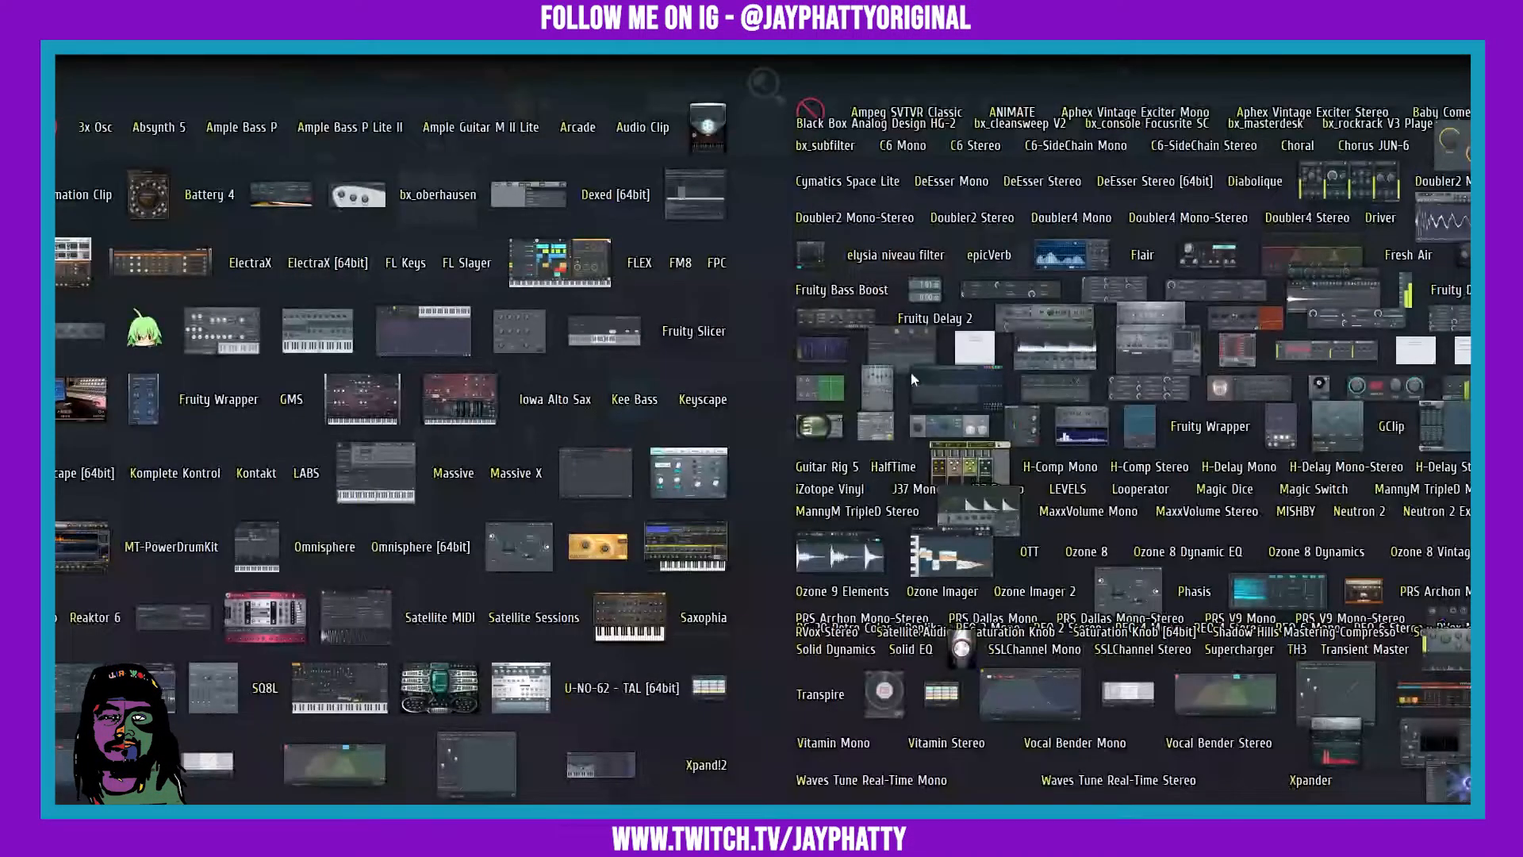
key(Escape)
drag(906, 363, 671, 236)
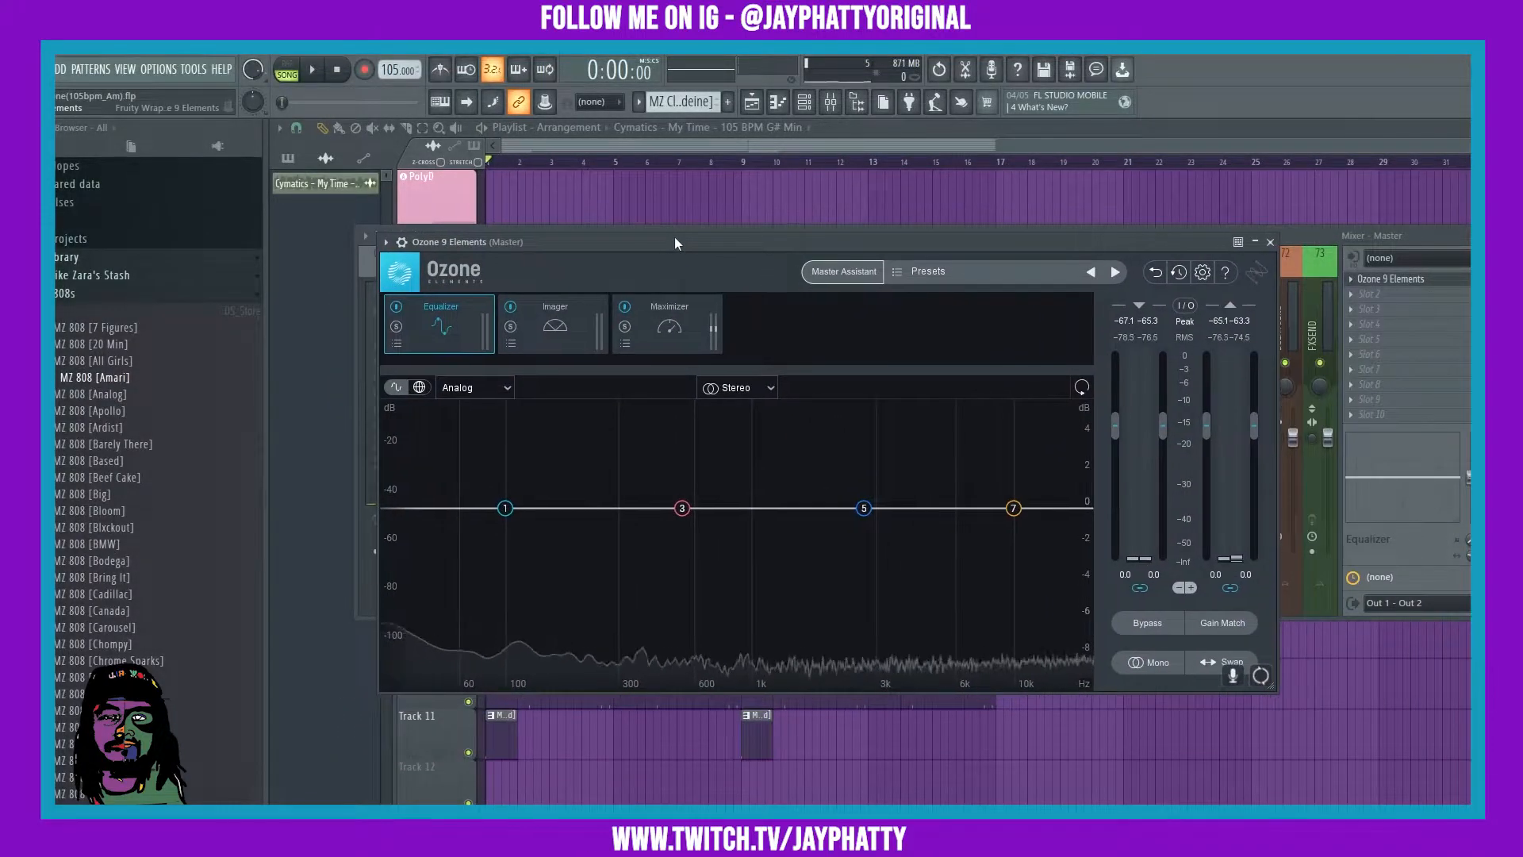
Step: Run the Master Assistant at Medium intensity for Streaming, playing the song for analysis, and accept its settings before stopping playback
click(851, 273)
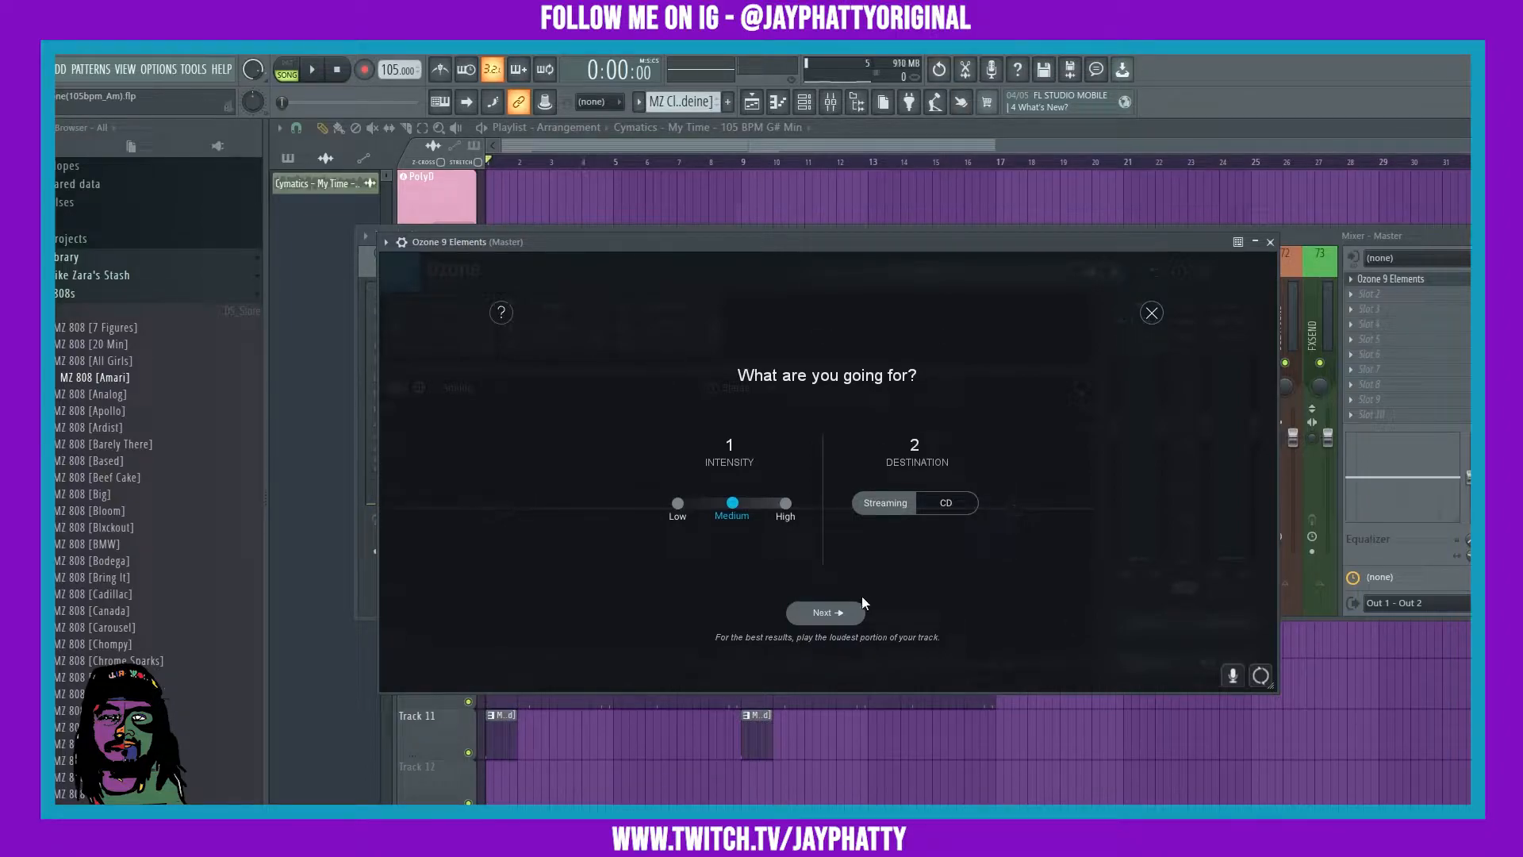
click(881, 145)
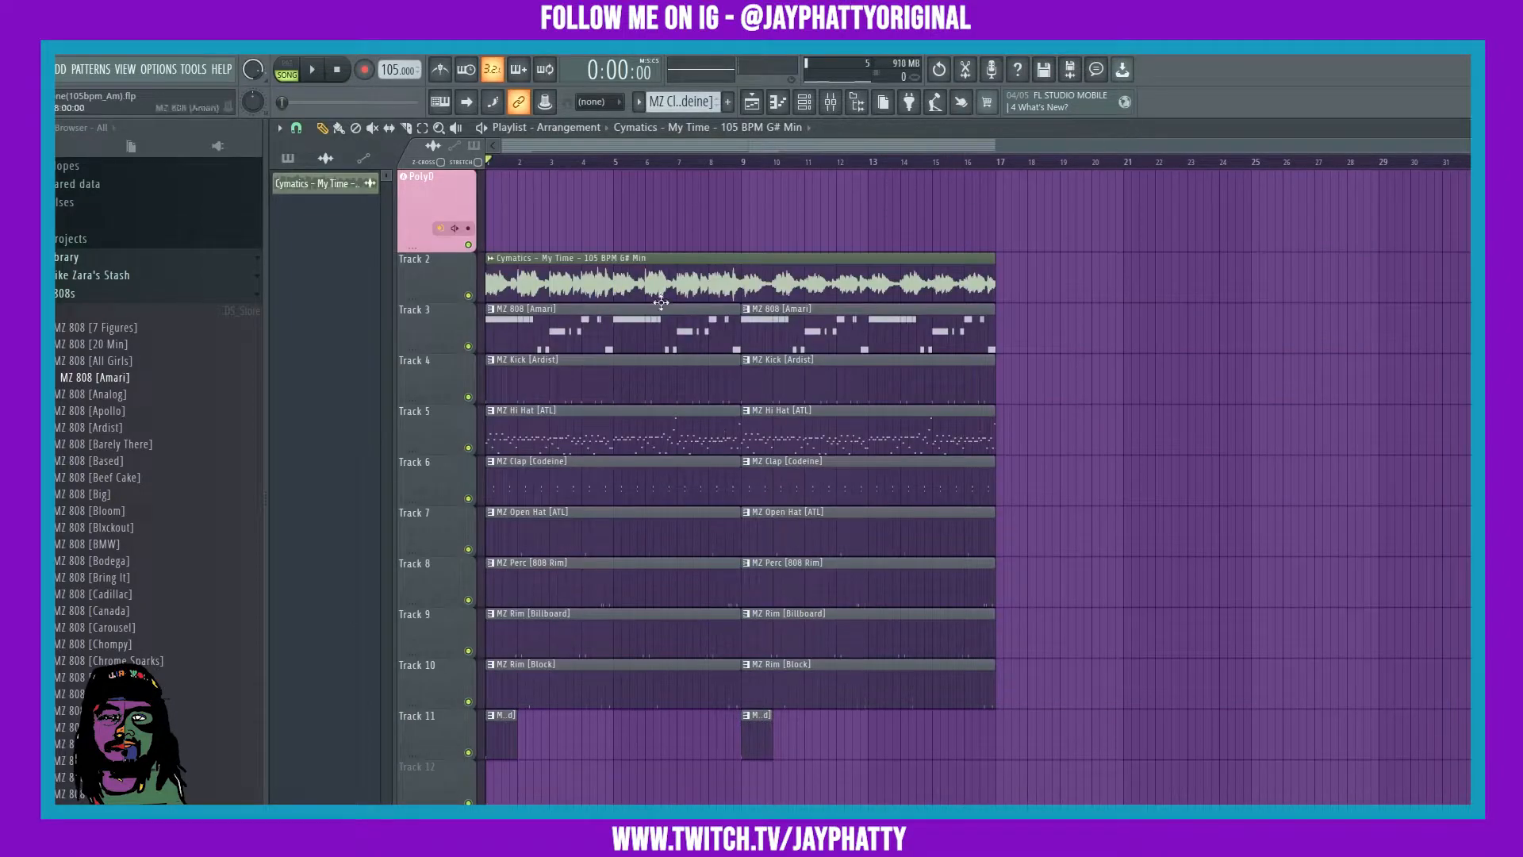
click(830, 103)
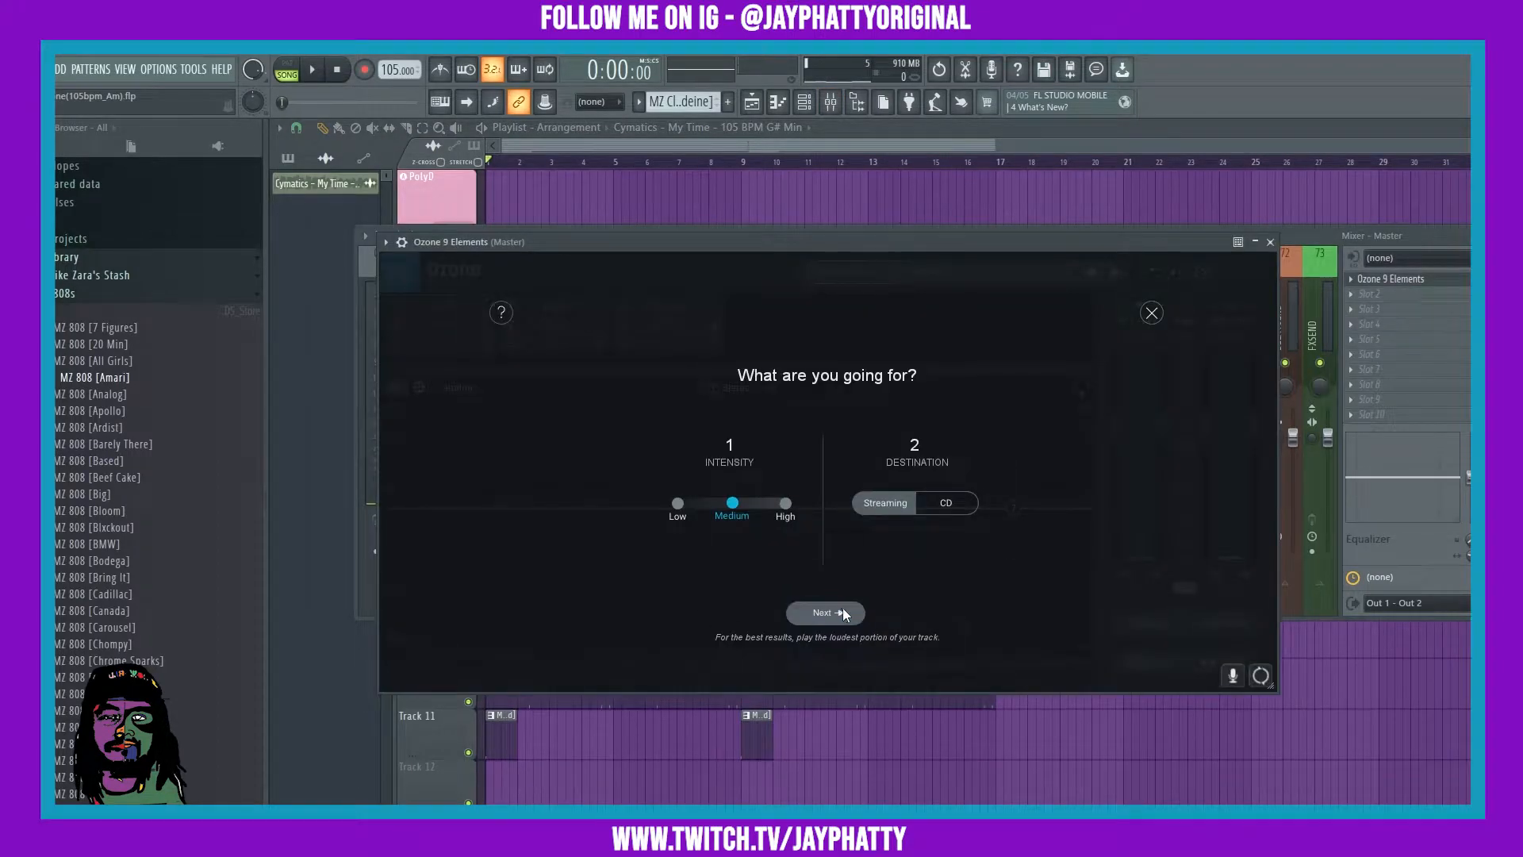
click(843, 607)
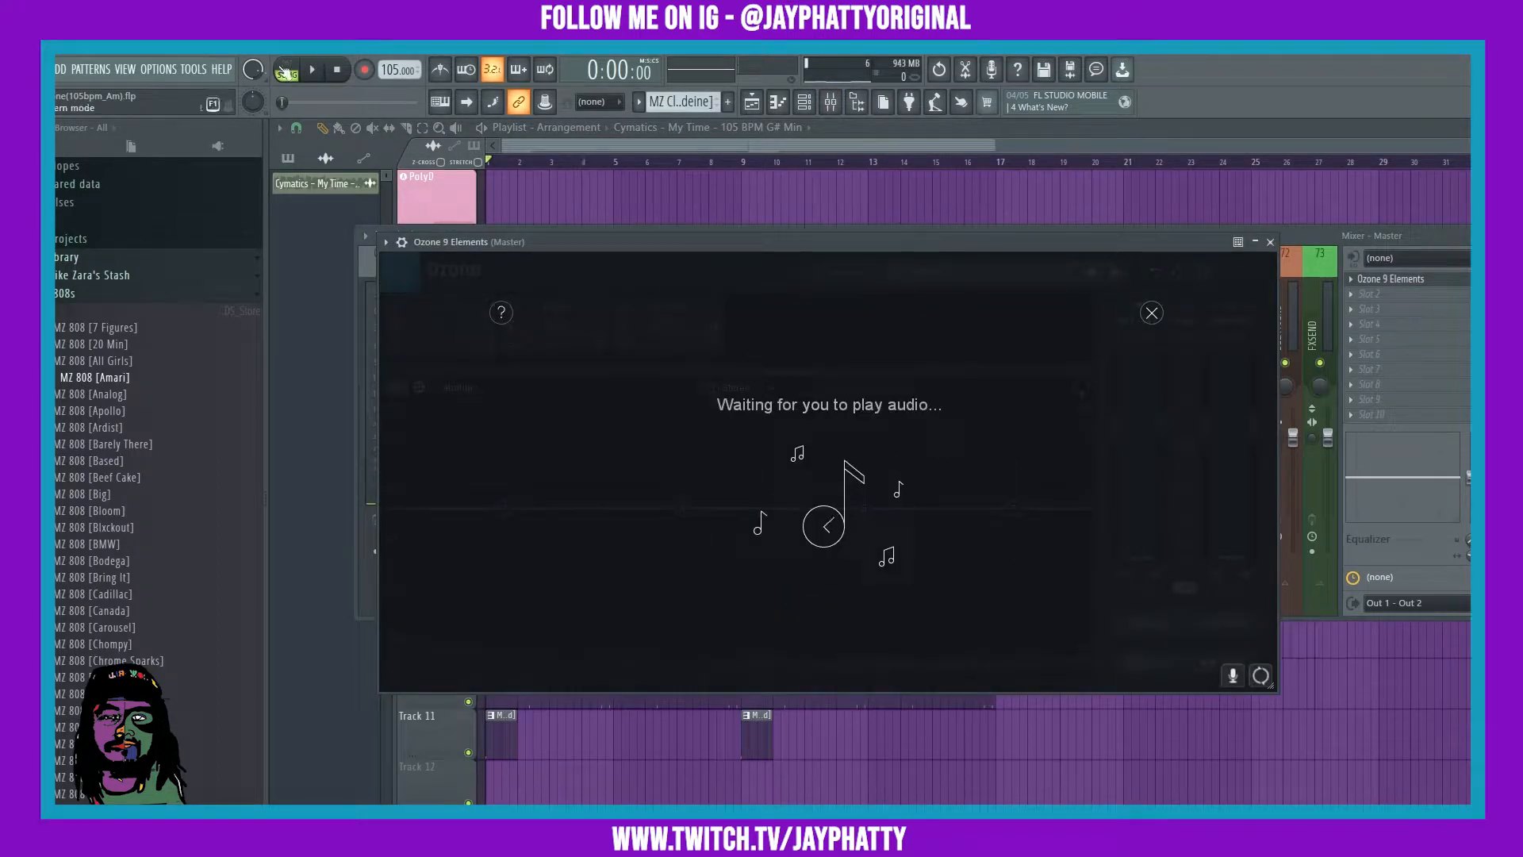
click(323, 70)
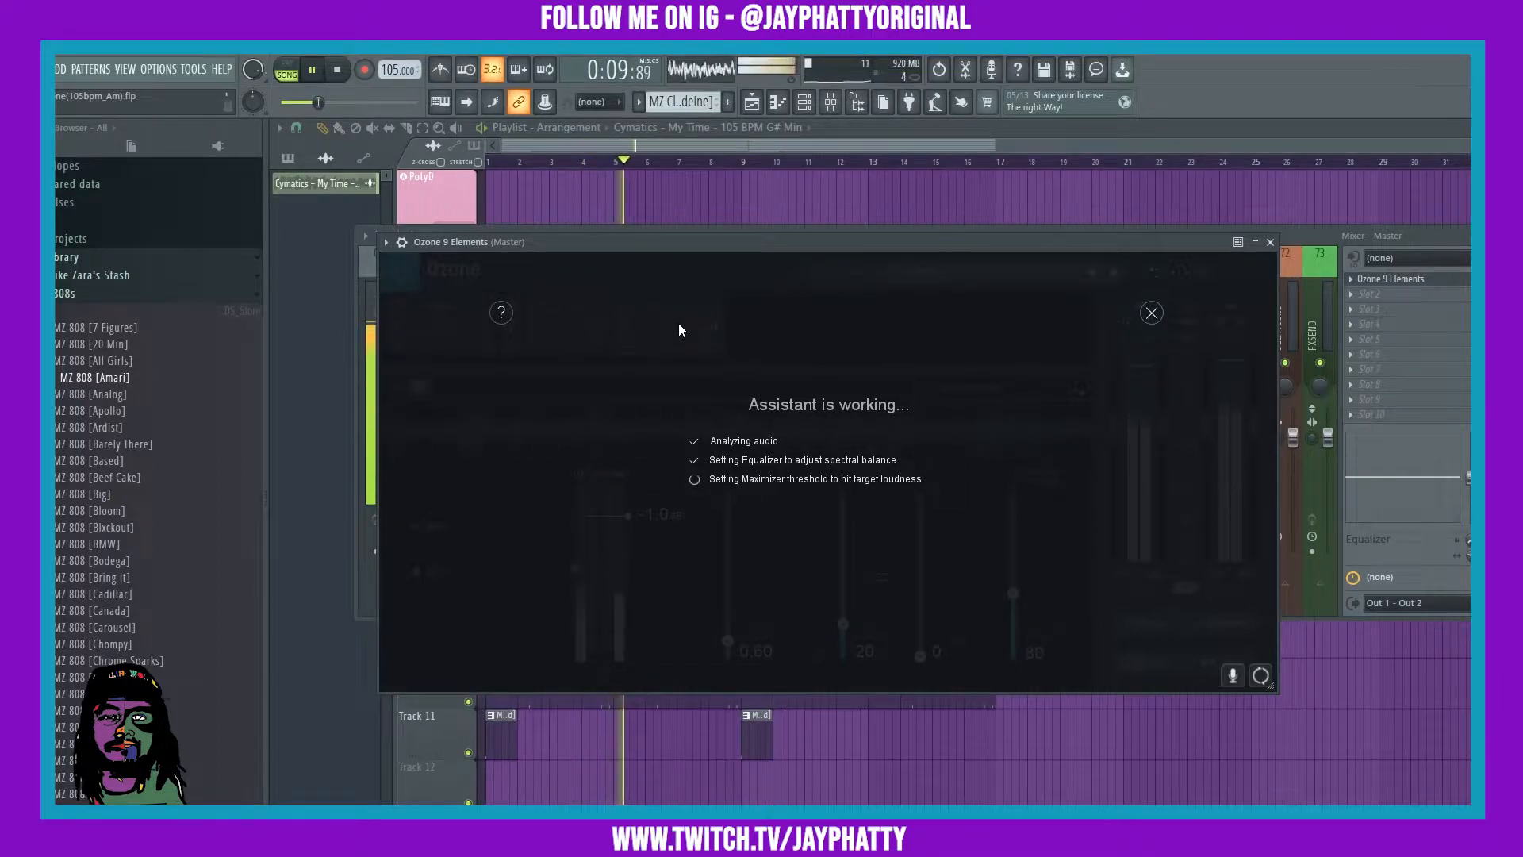
click(846, 600)
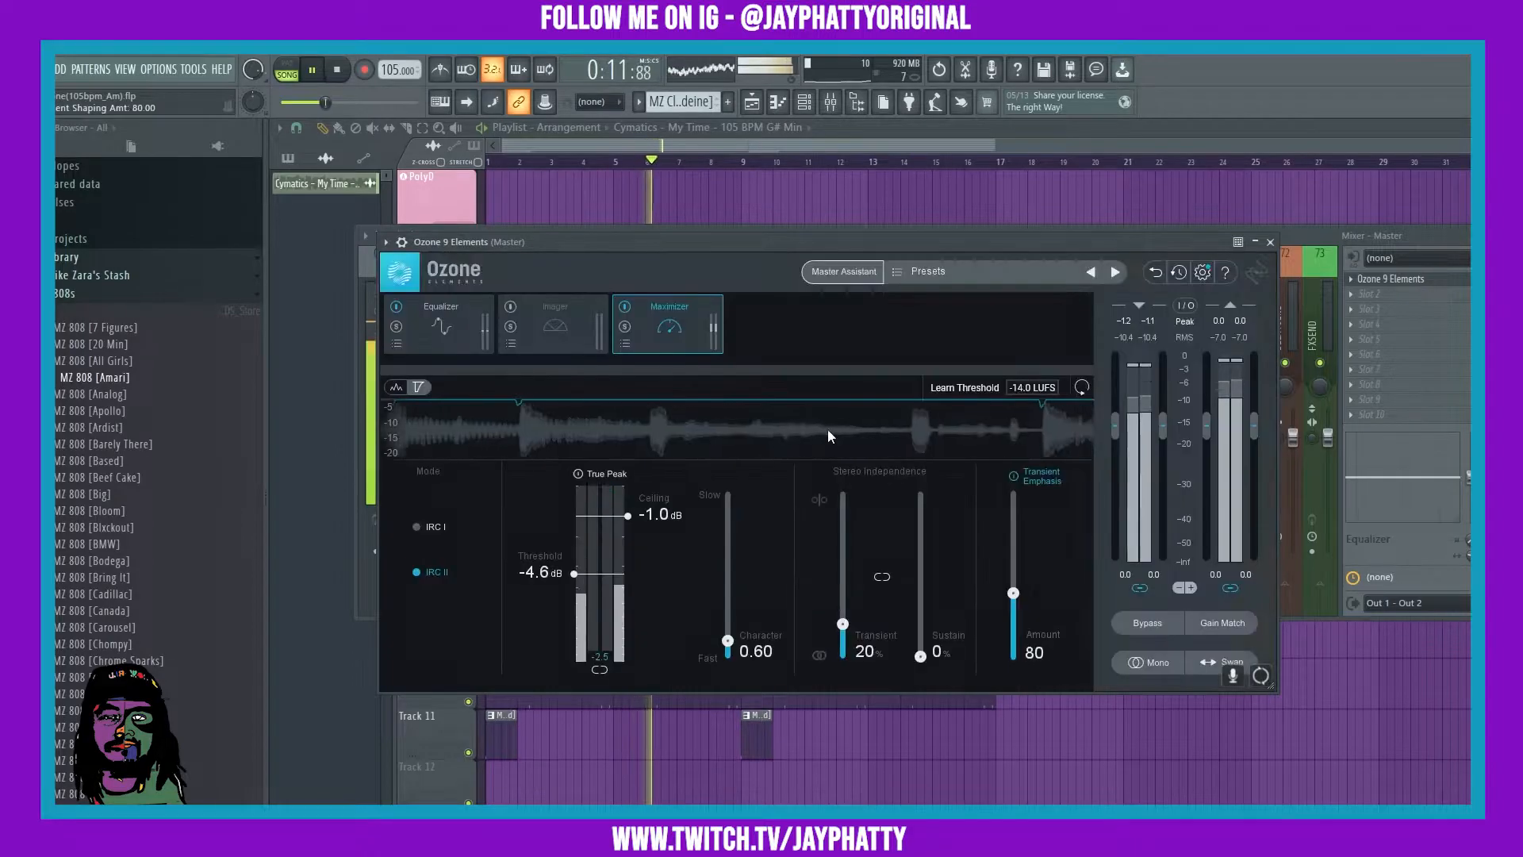
click(341, 70)
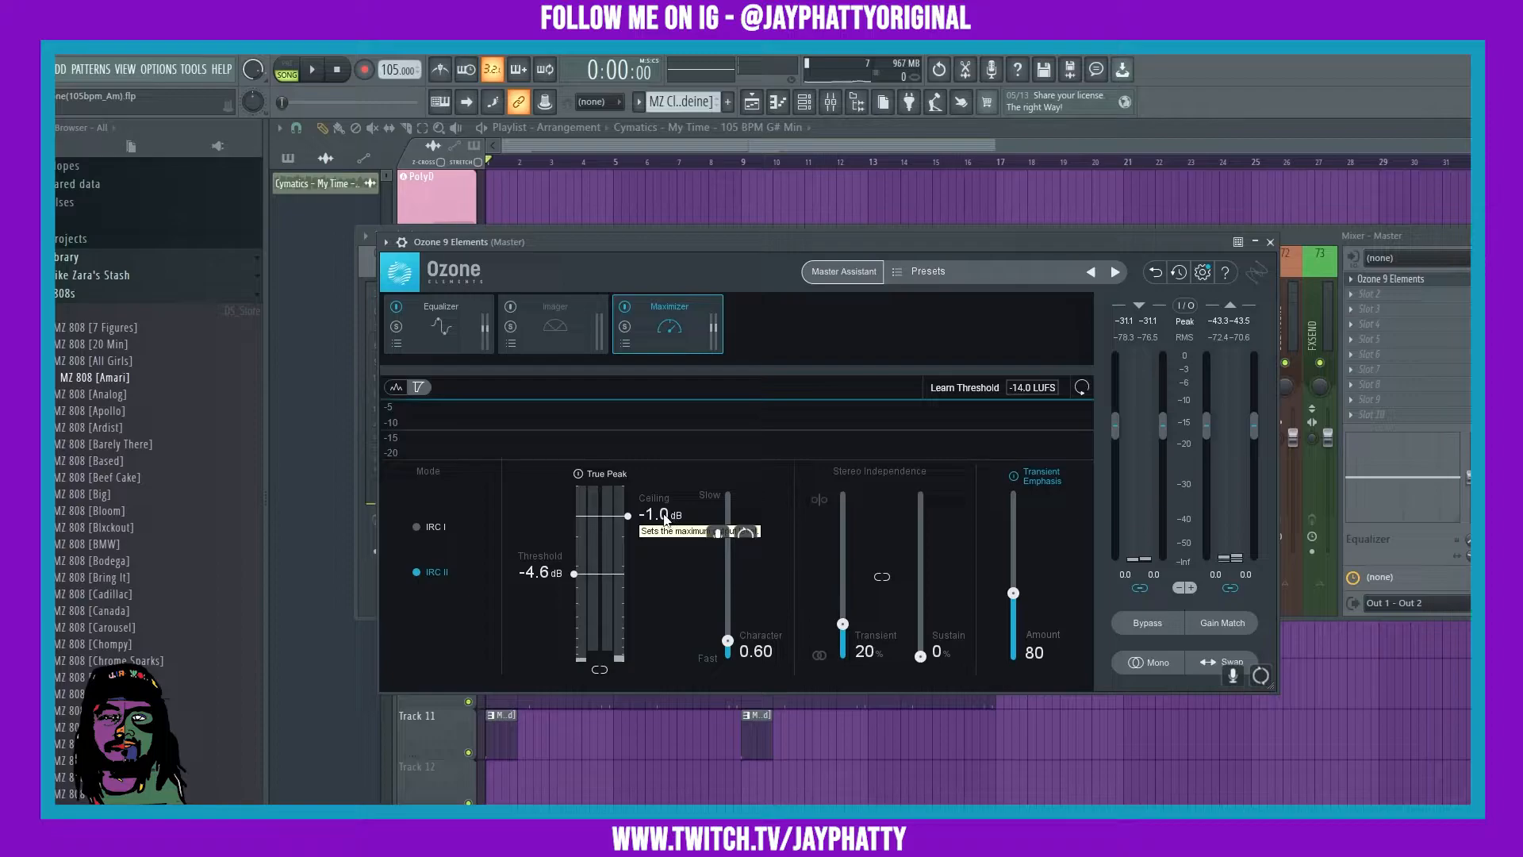
Step: Set the Maximizer's ceiling to -2.5 dB and threshold to about -7.4 dB with True Peak limiting enabled
drag(623, 525, 588, 544)
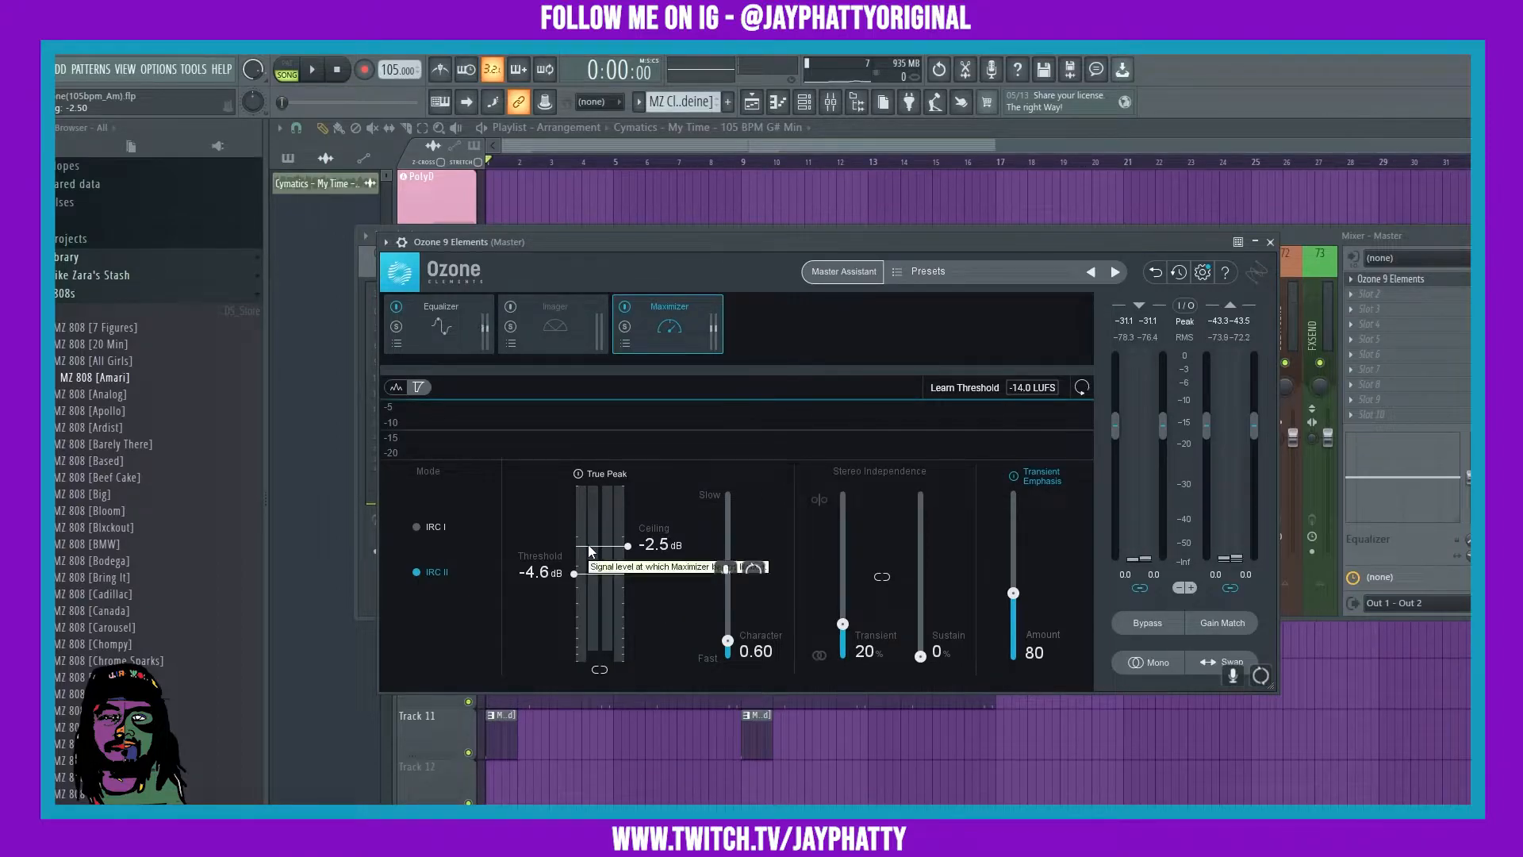
click(577, 473)
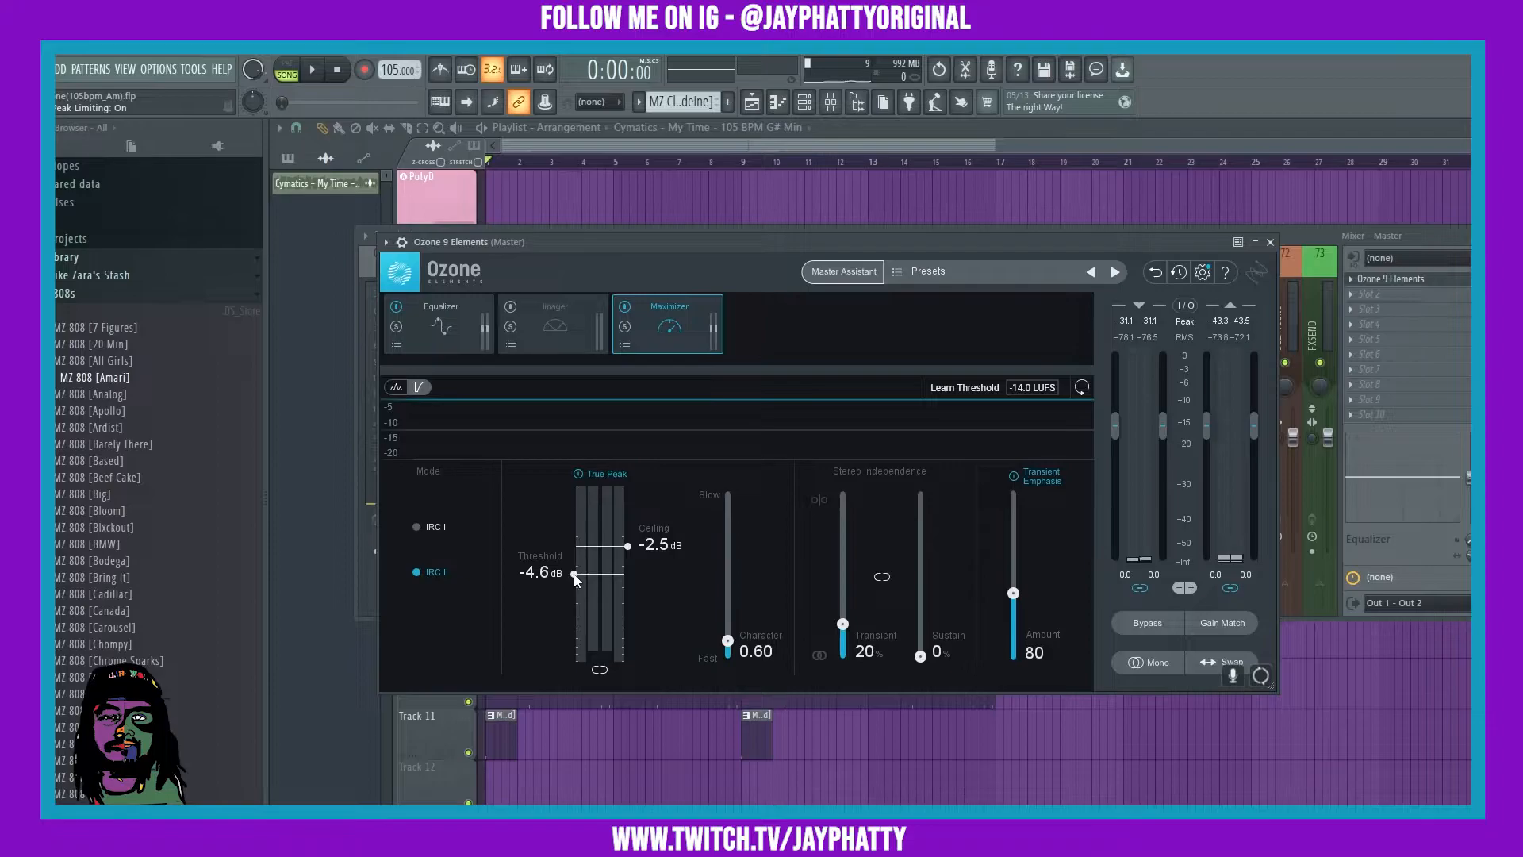
drag(575, 578, 563, 600)
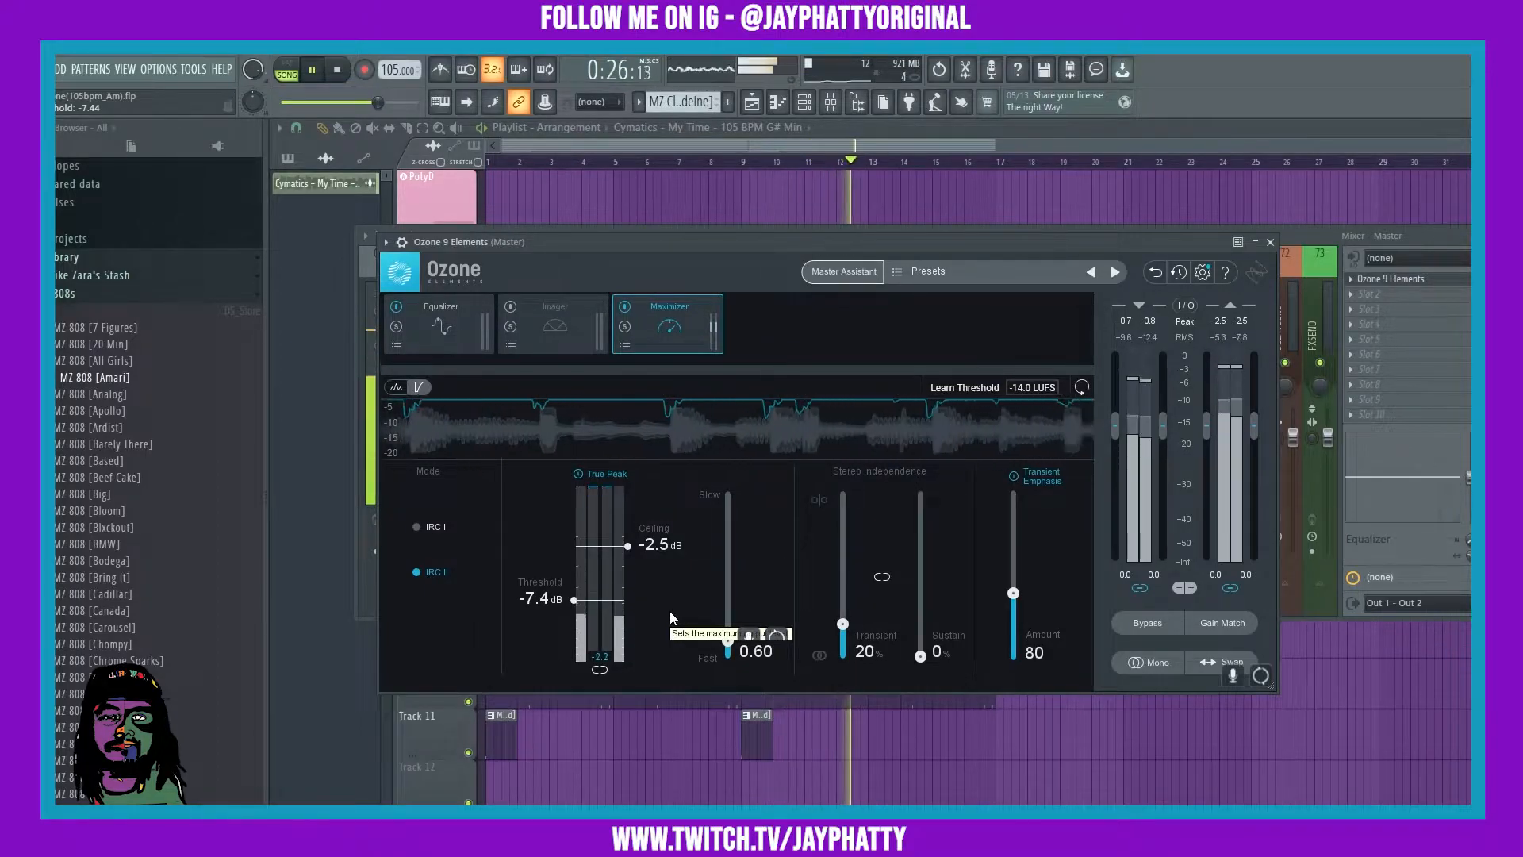
key(space)
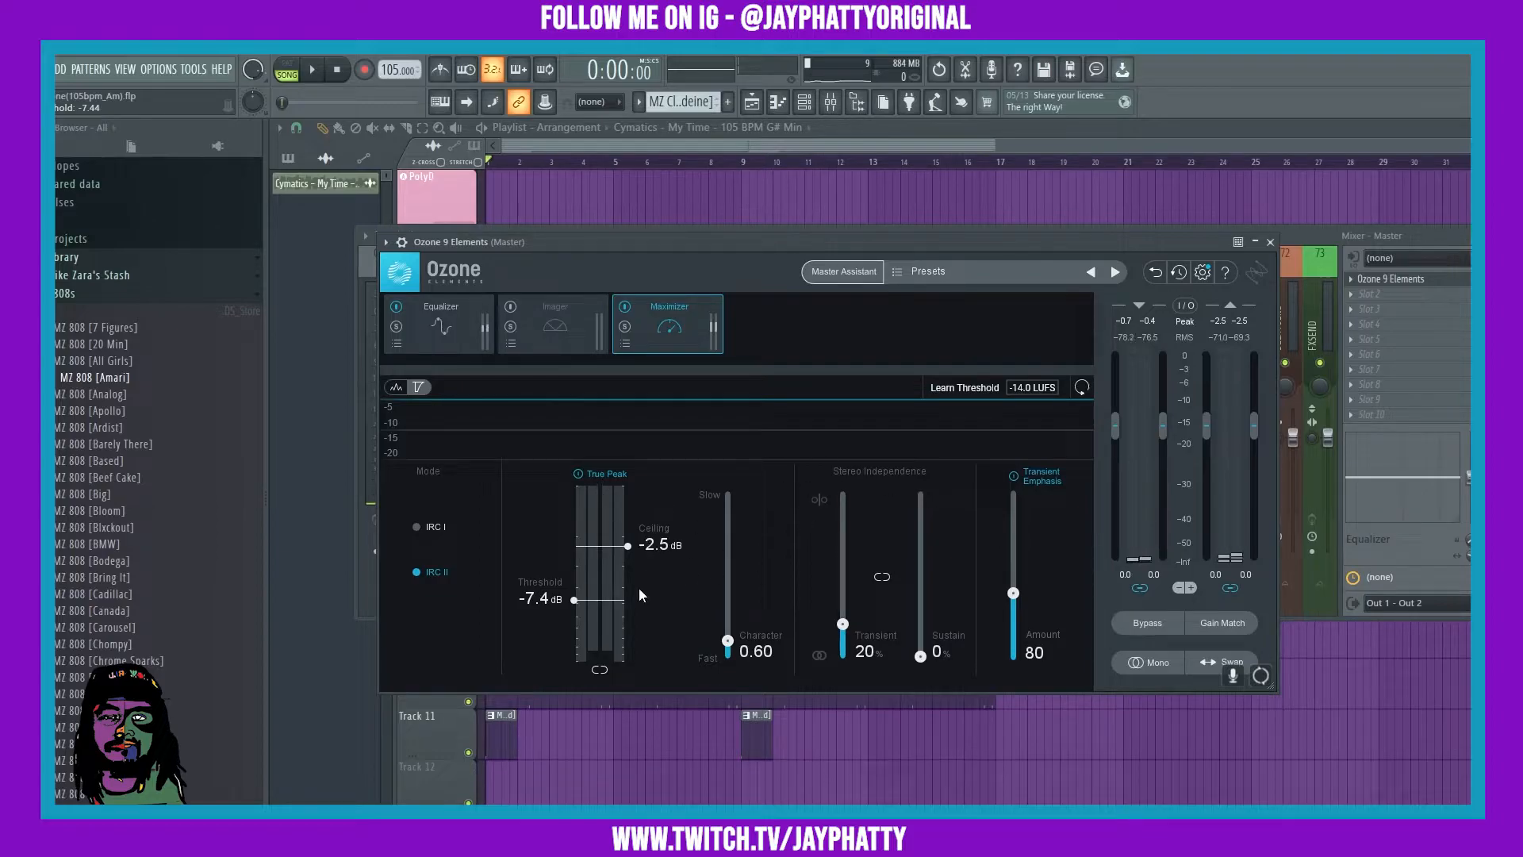
Step: Try adding equalizer bands at about 415 Hz and 2230 Hz, and remove both of them
click(422, 334)
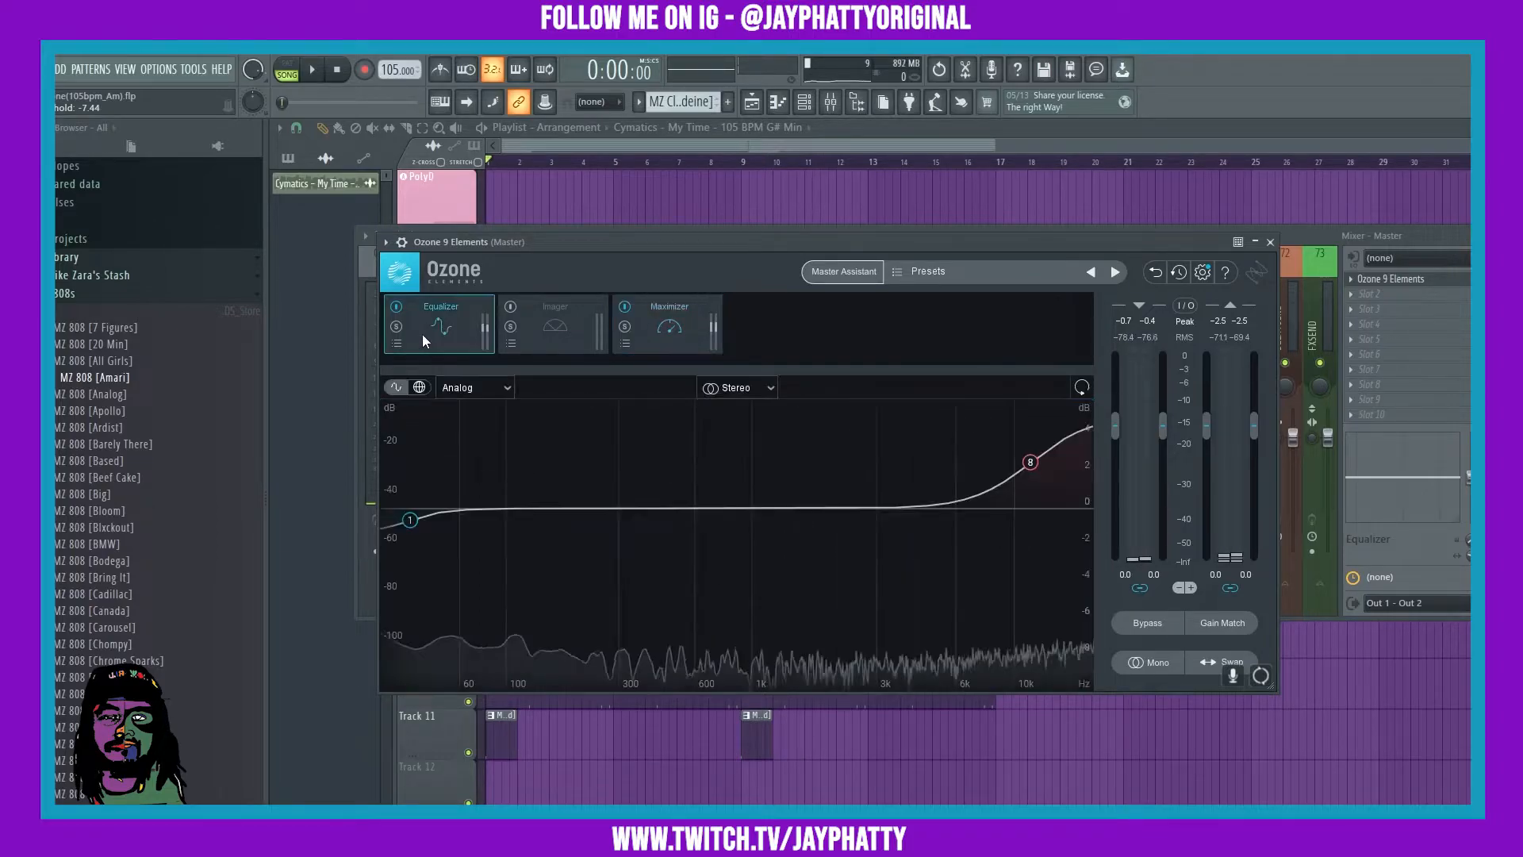
double_click(653, 508)
double_click(843, 510)
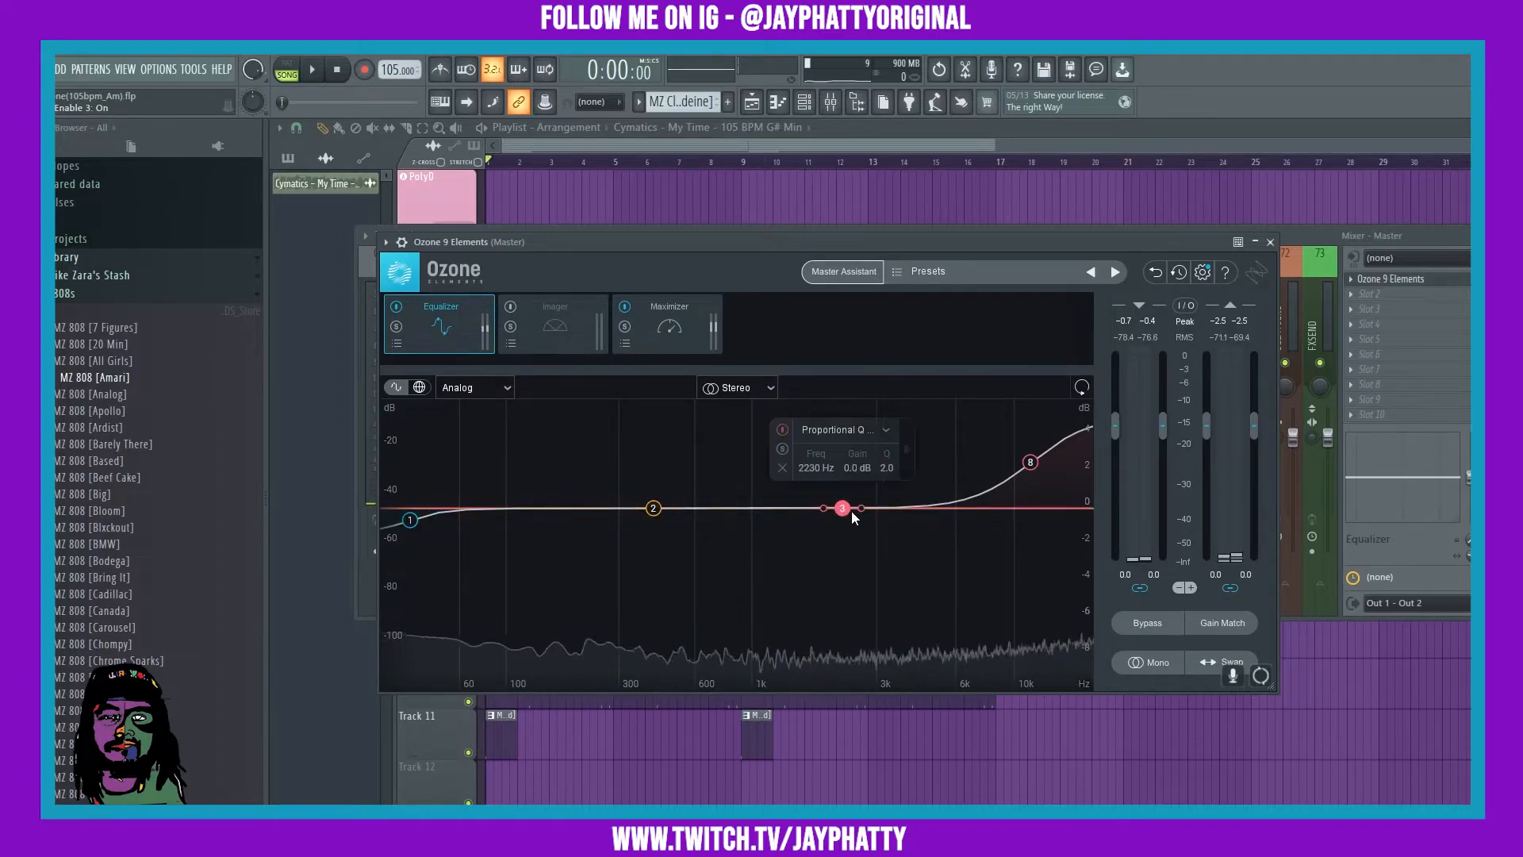
click(781, 468)
click(653, 509)
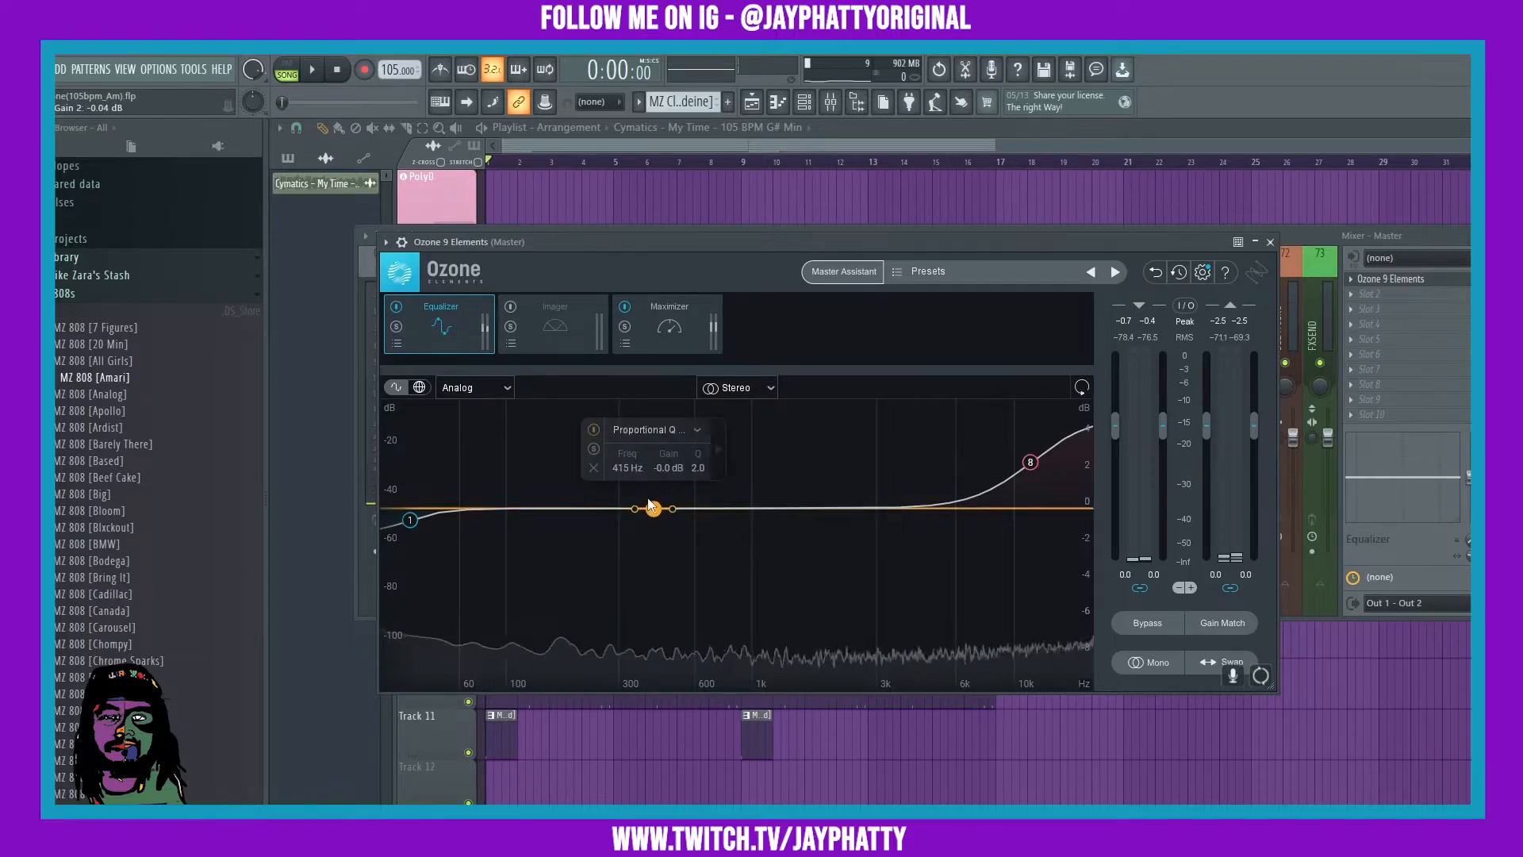
click(594, 468)
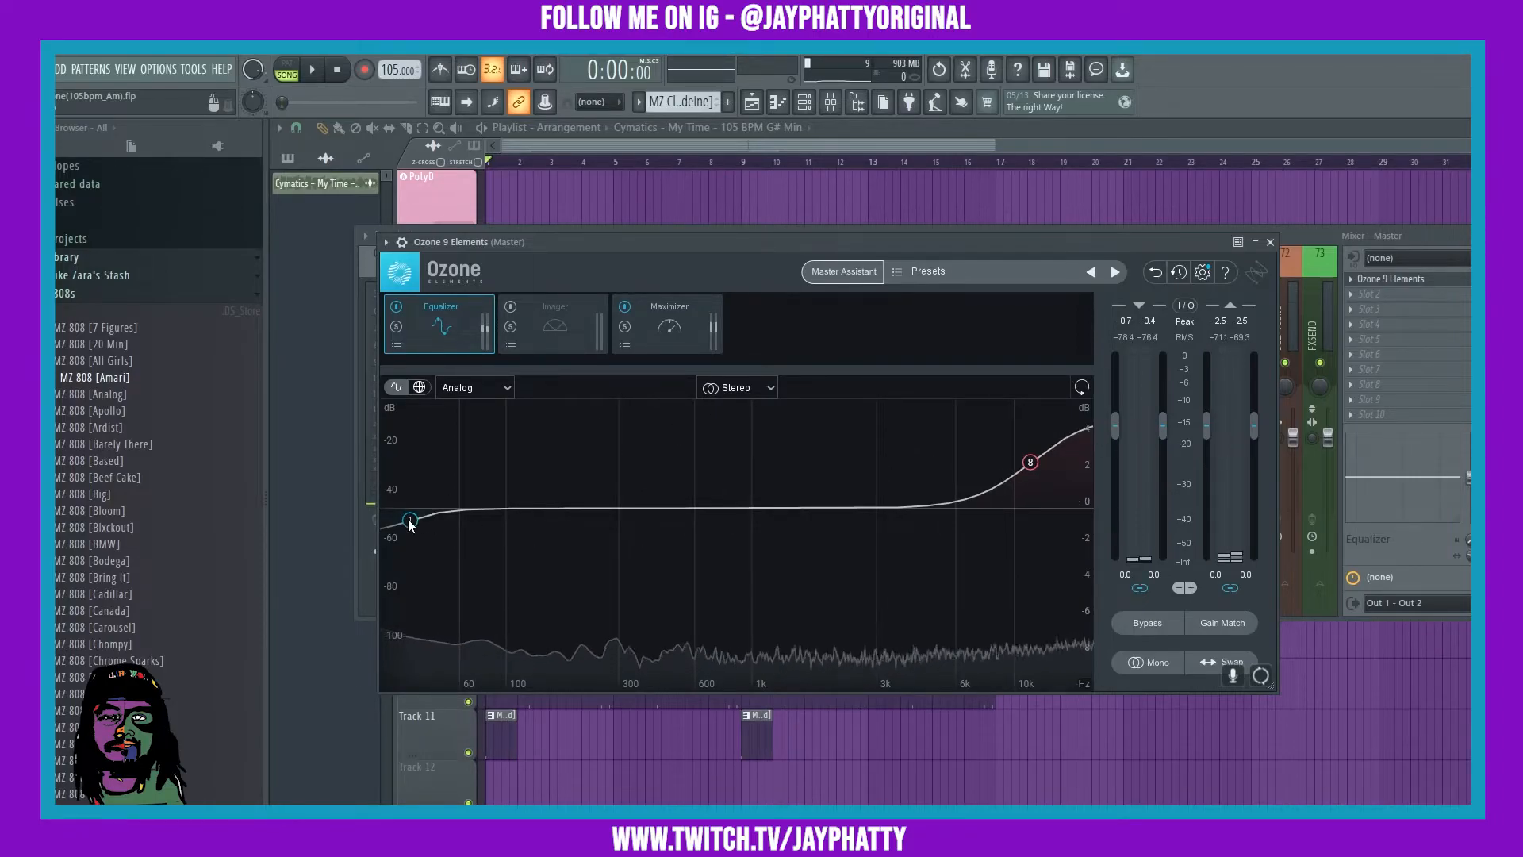
Step: Enable the Imager module and set its stereo width to 33.3
click(548, 334)
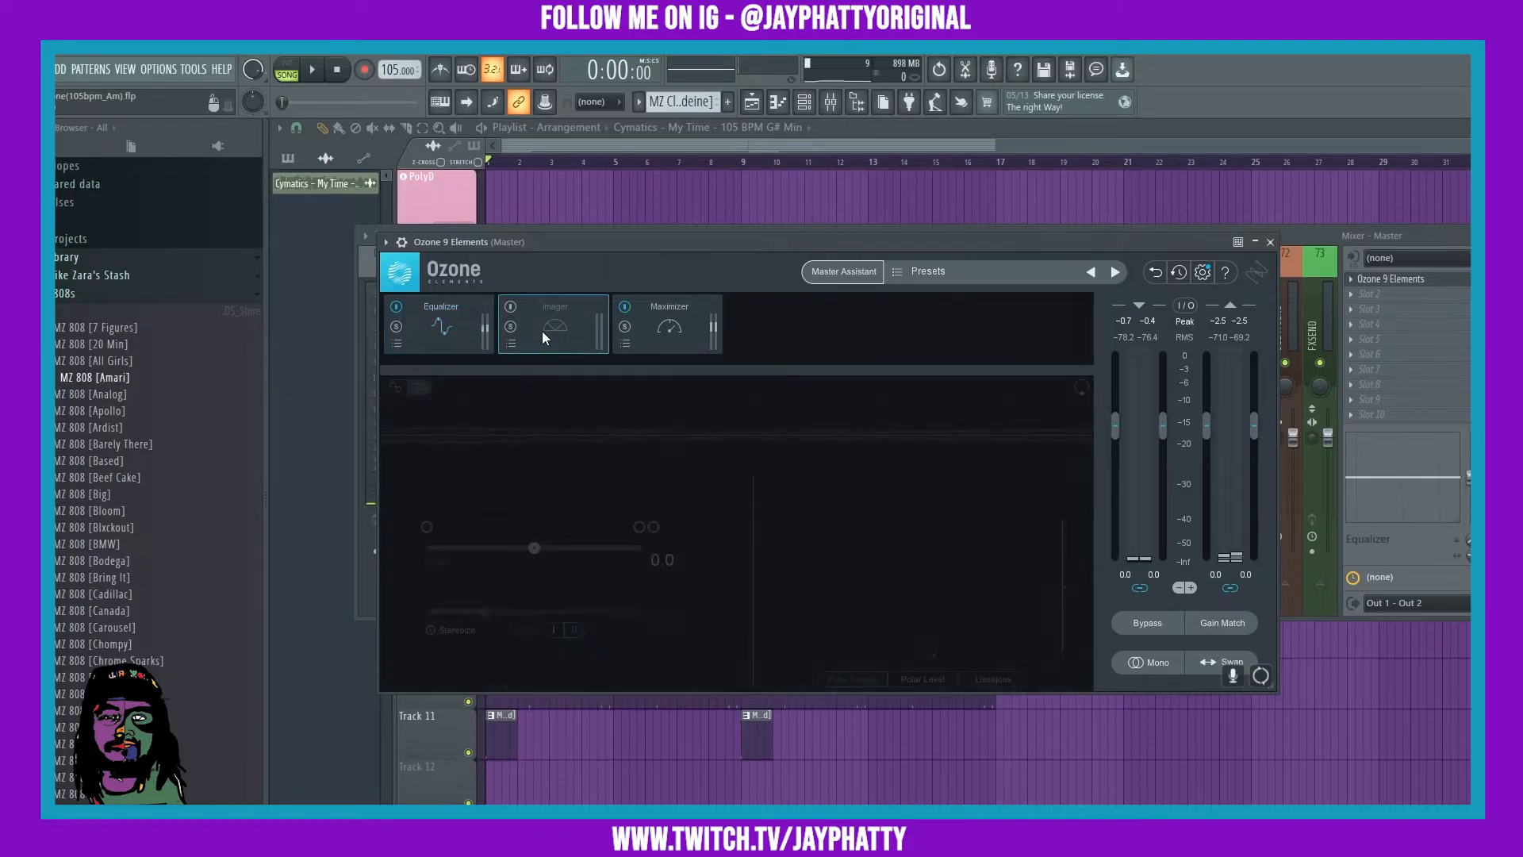
click(511, 307)
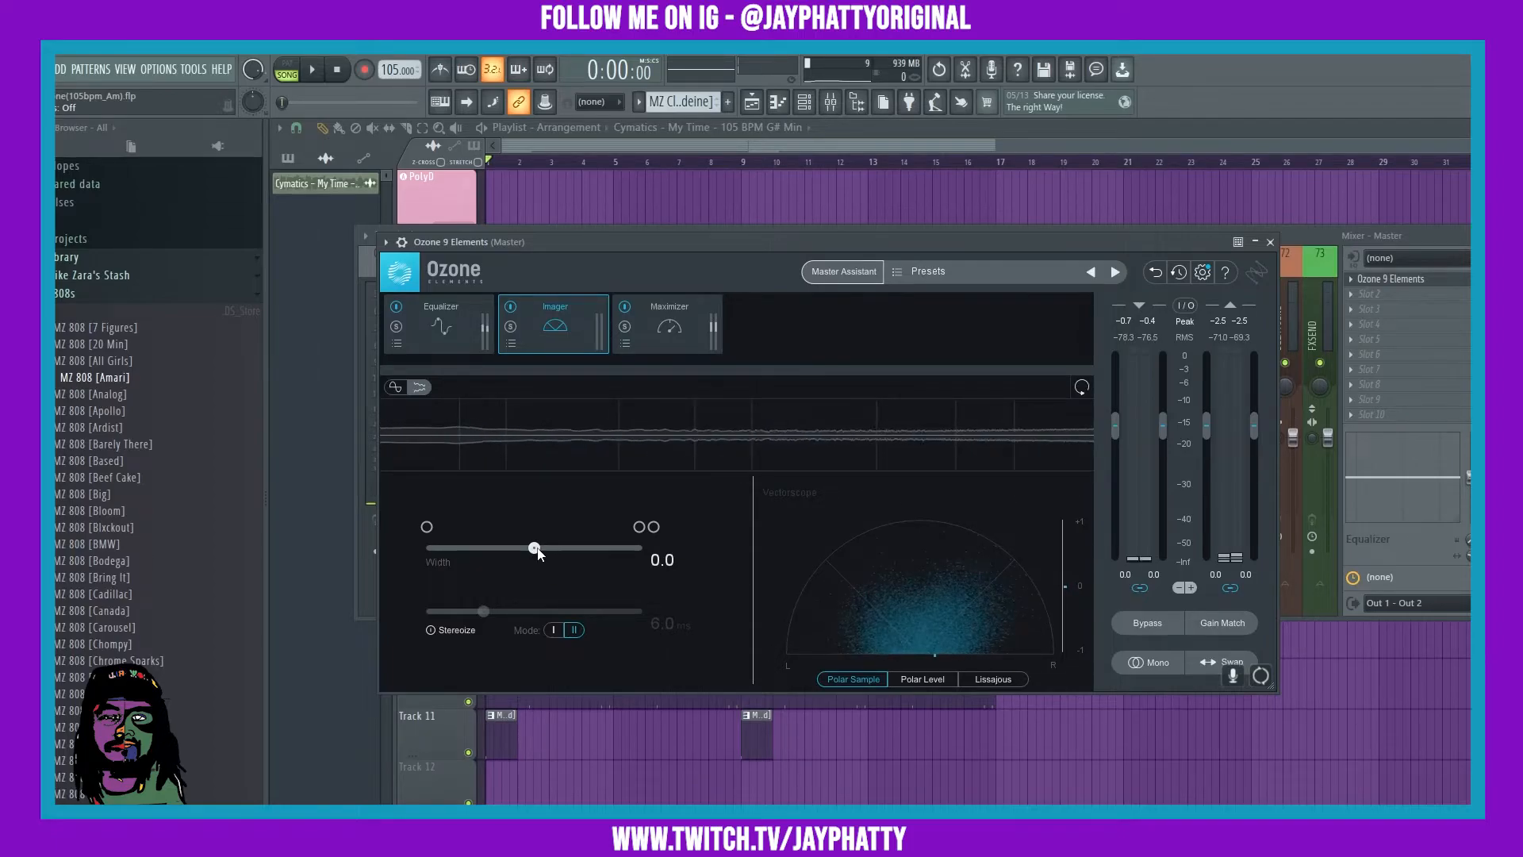
drag(571, 553, 576, 554)
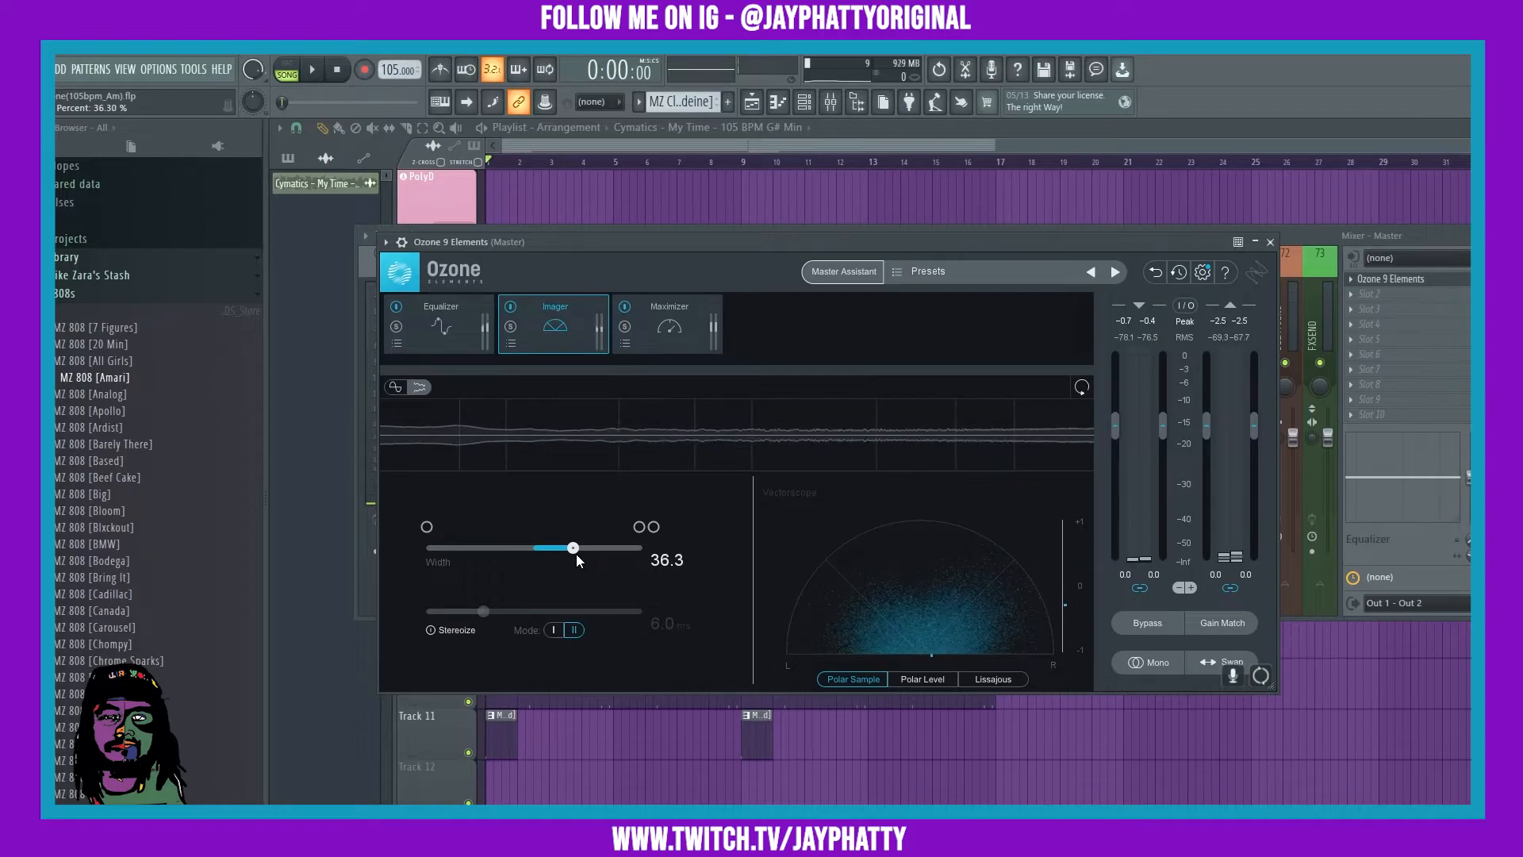
click(676, 560)
key(Return)
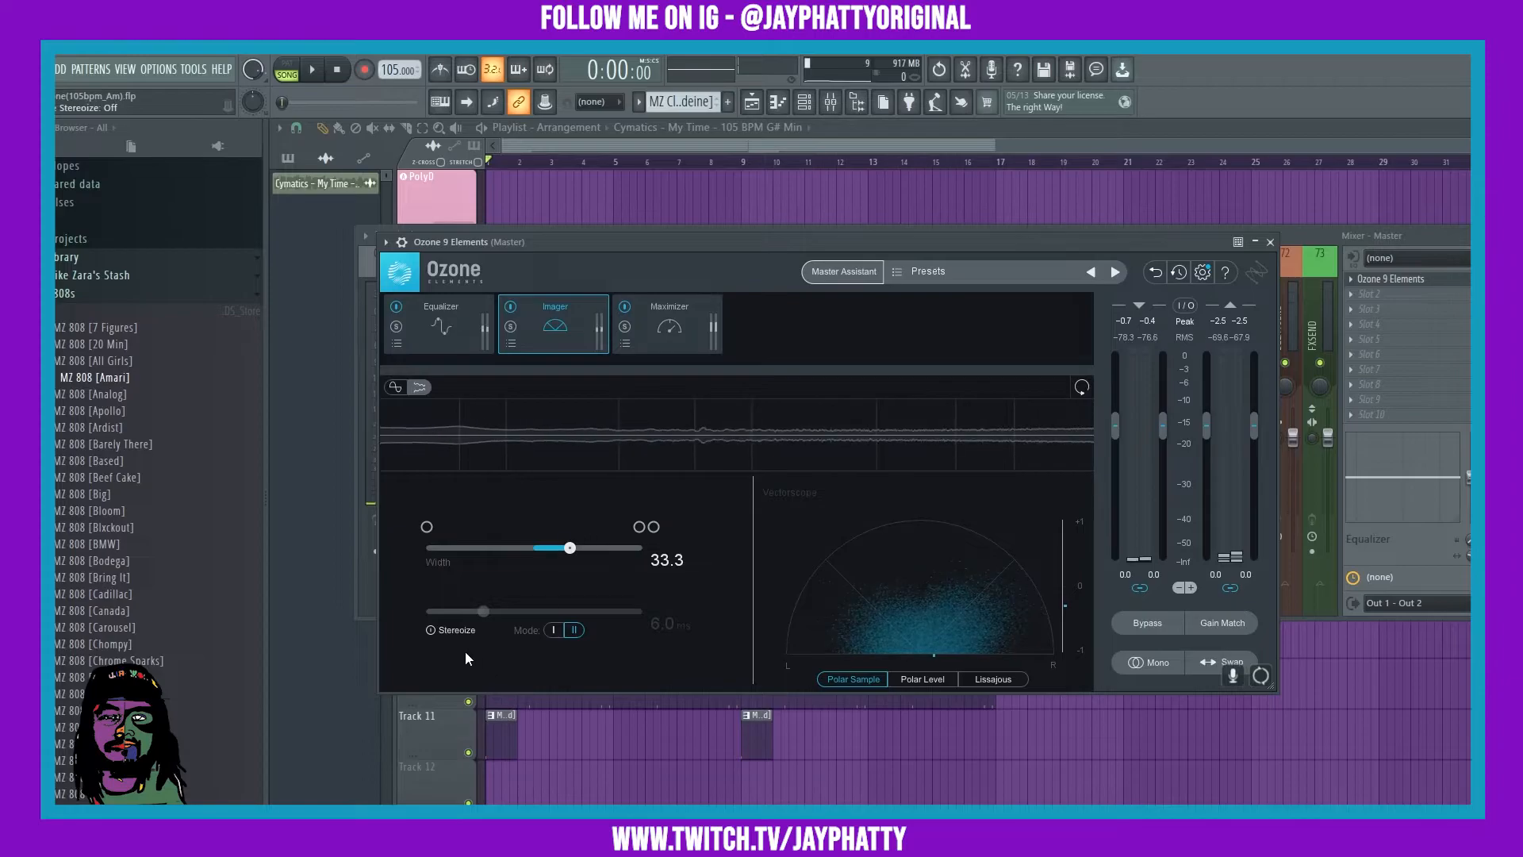
Step: Toggle Stereoize on and off, and set the Imager's width to about 23.7 while the song plays
click(430, 630)
click(430, 632)
key(space)
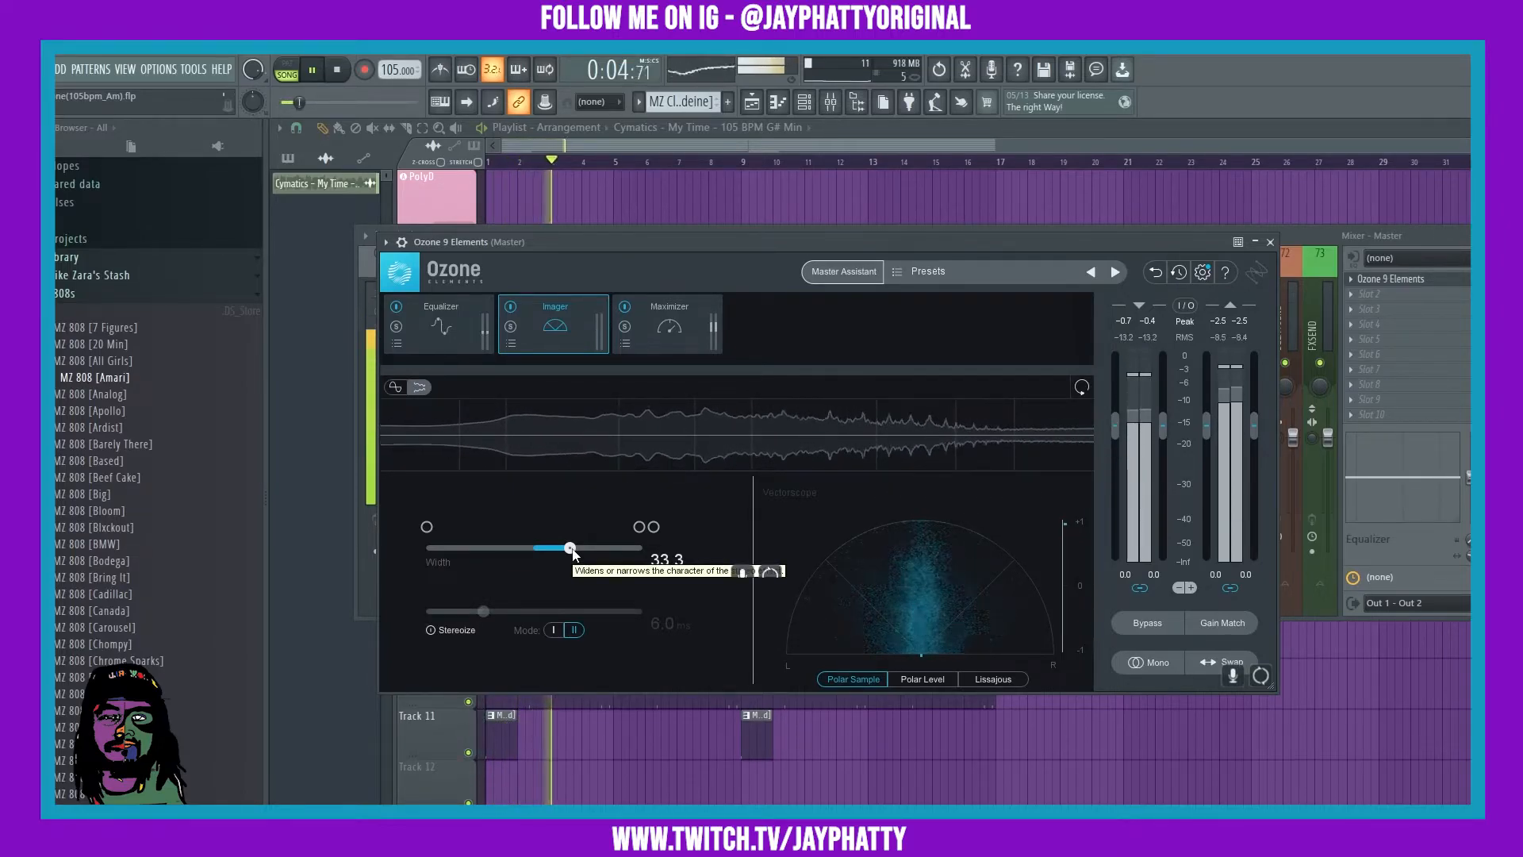
drag(570, 551, 561, 553)
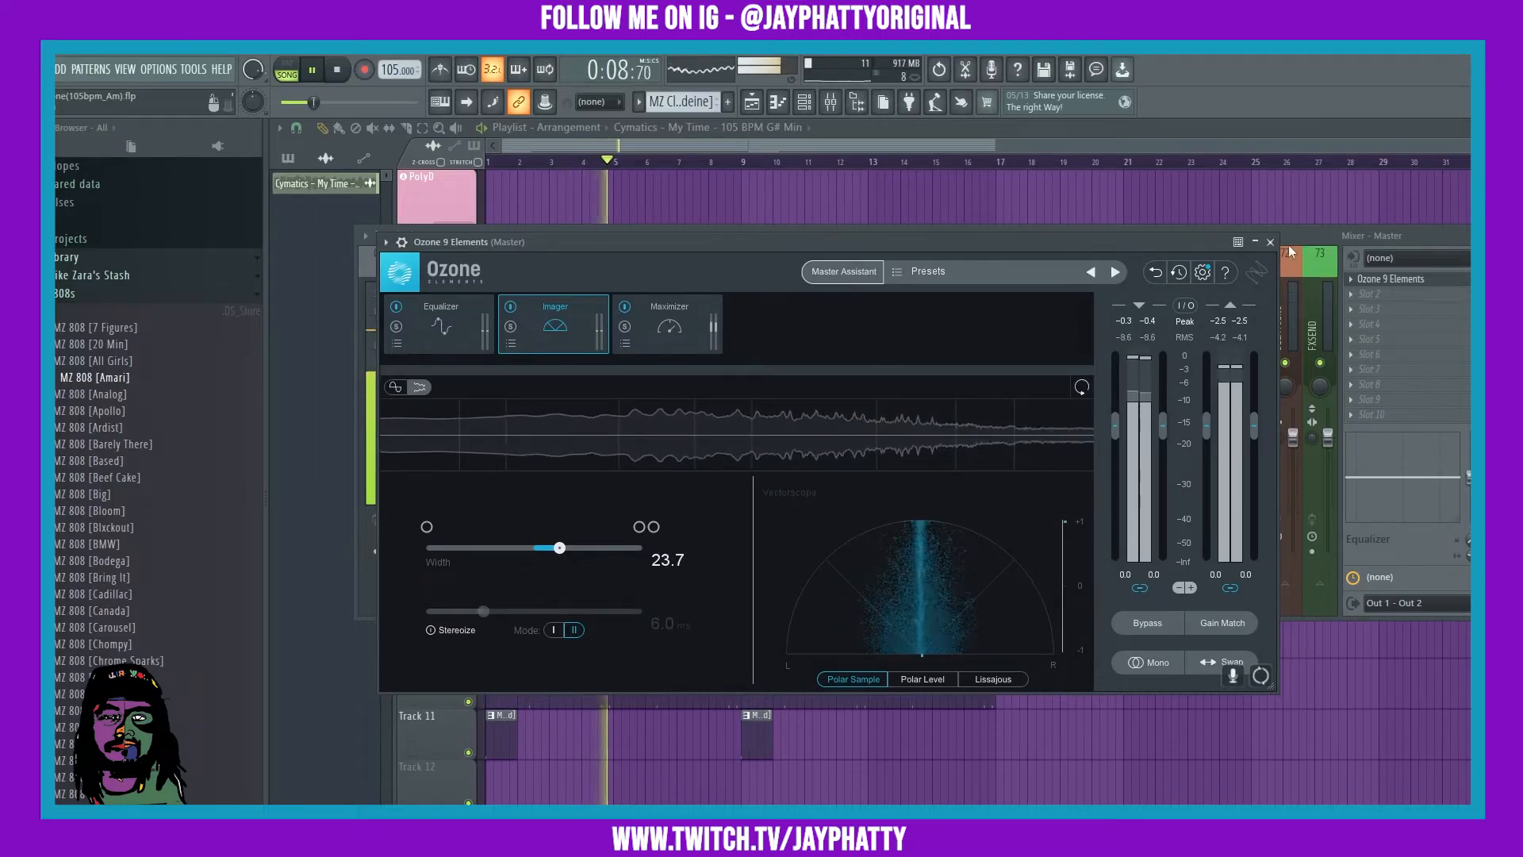
Step: Lower the REVERBSEND mixer track's volume to about -8.9 dB during playback
key(F9)
click(558, 362)
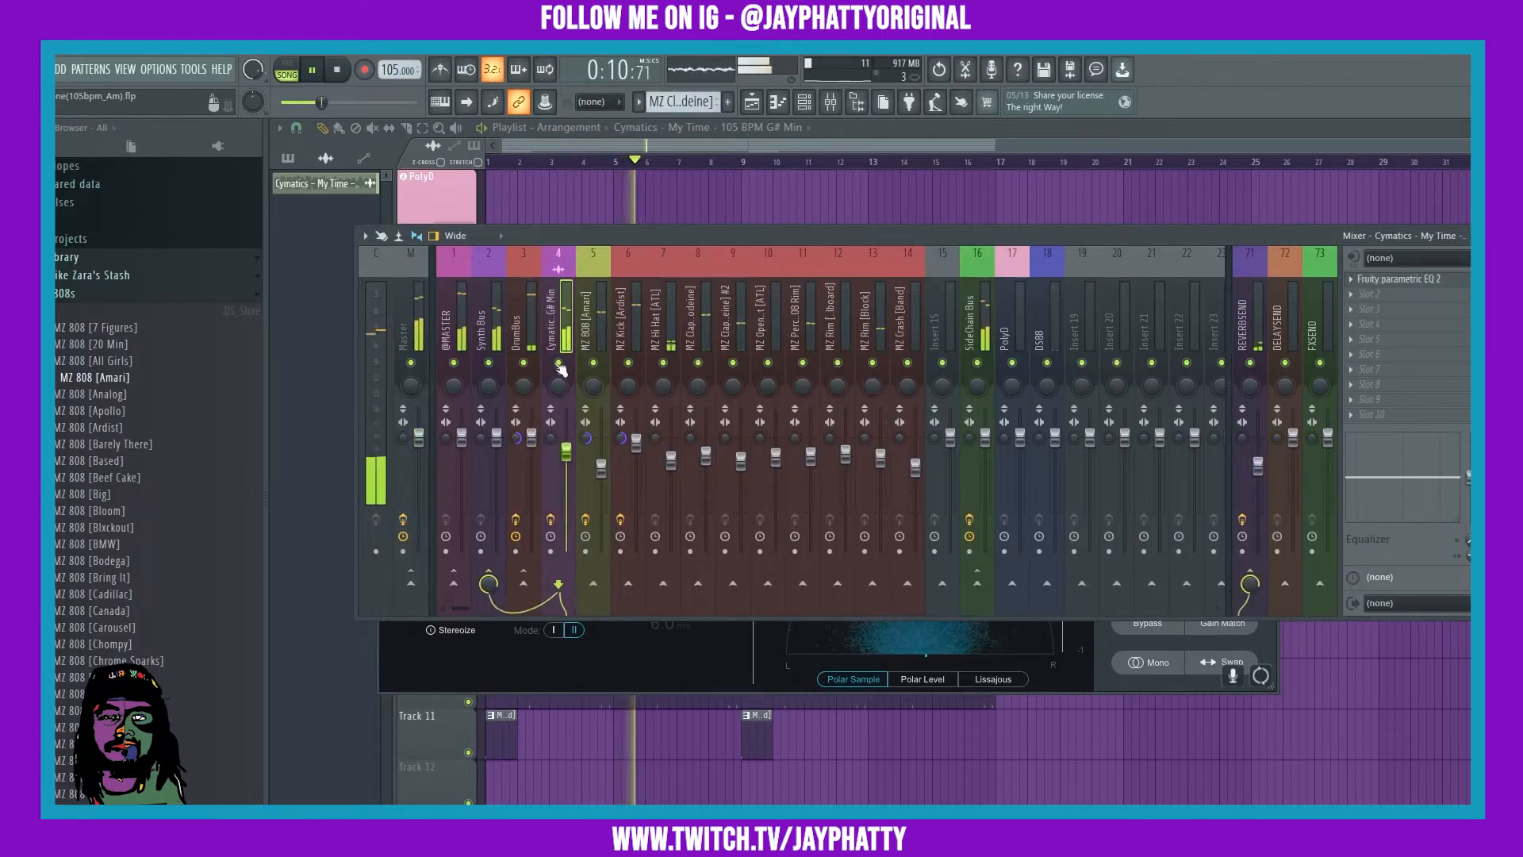
click(1249, 333)
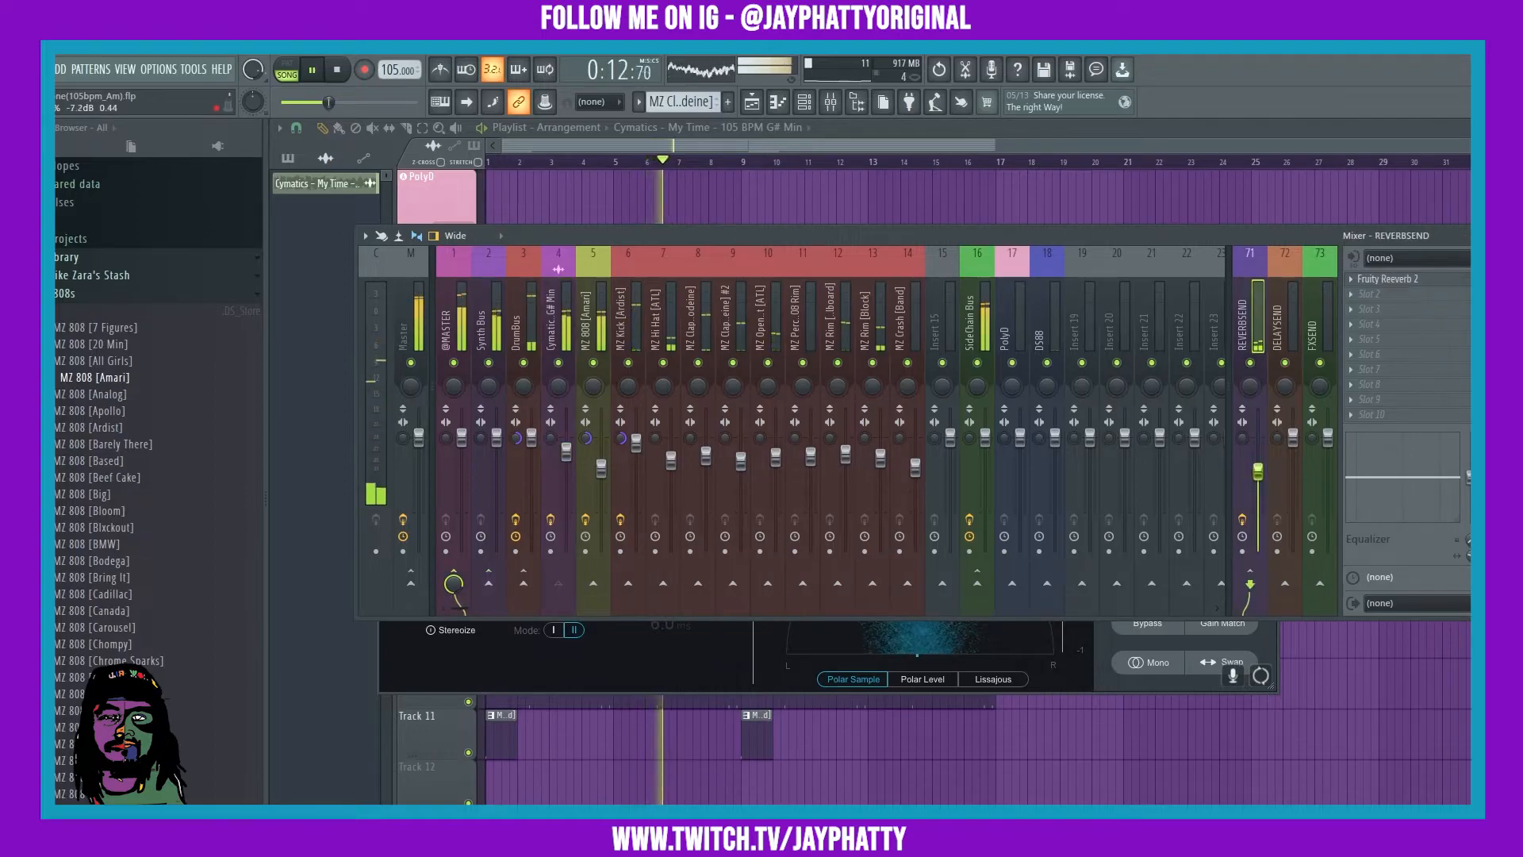
drag(1257, 478, 1257, 479)
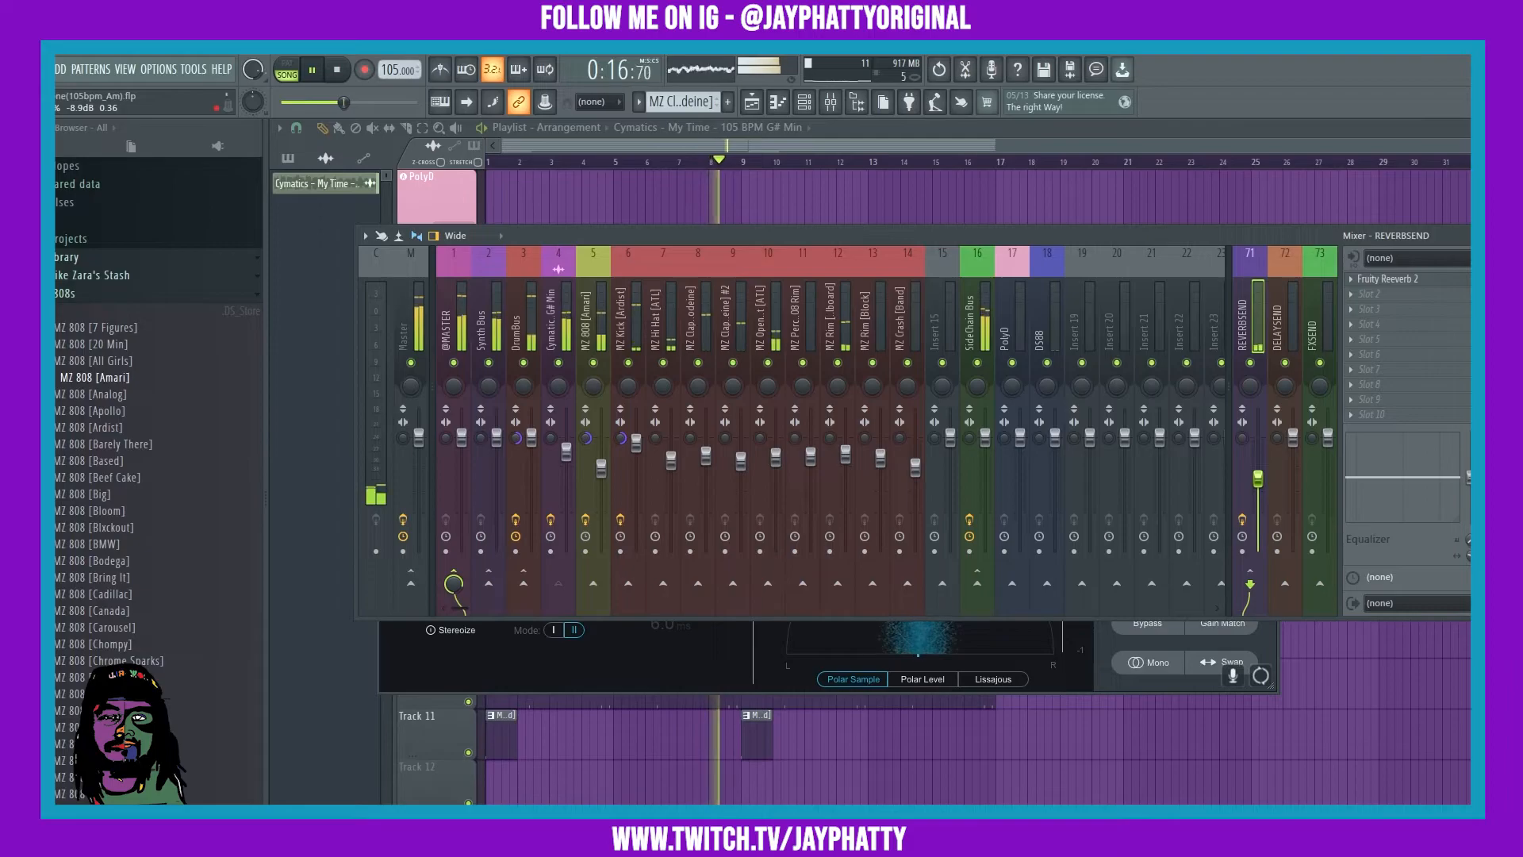
Step: Return to the Ozone plugin and show its Maximizer settings while the song plays
click(683, 683)
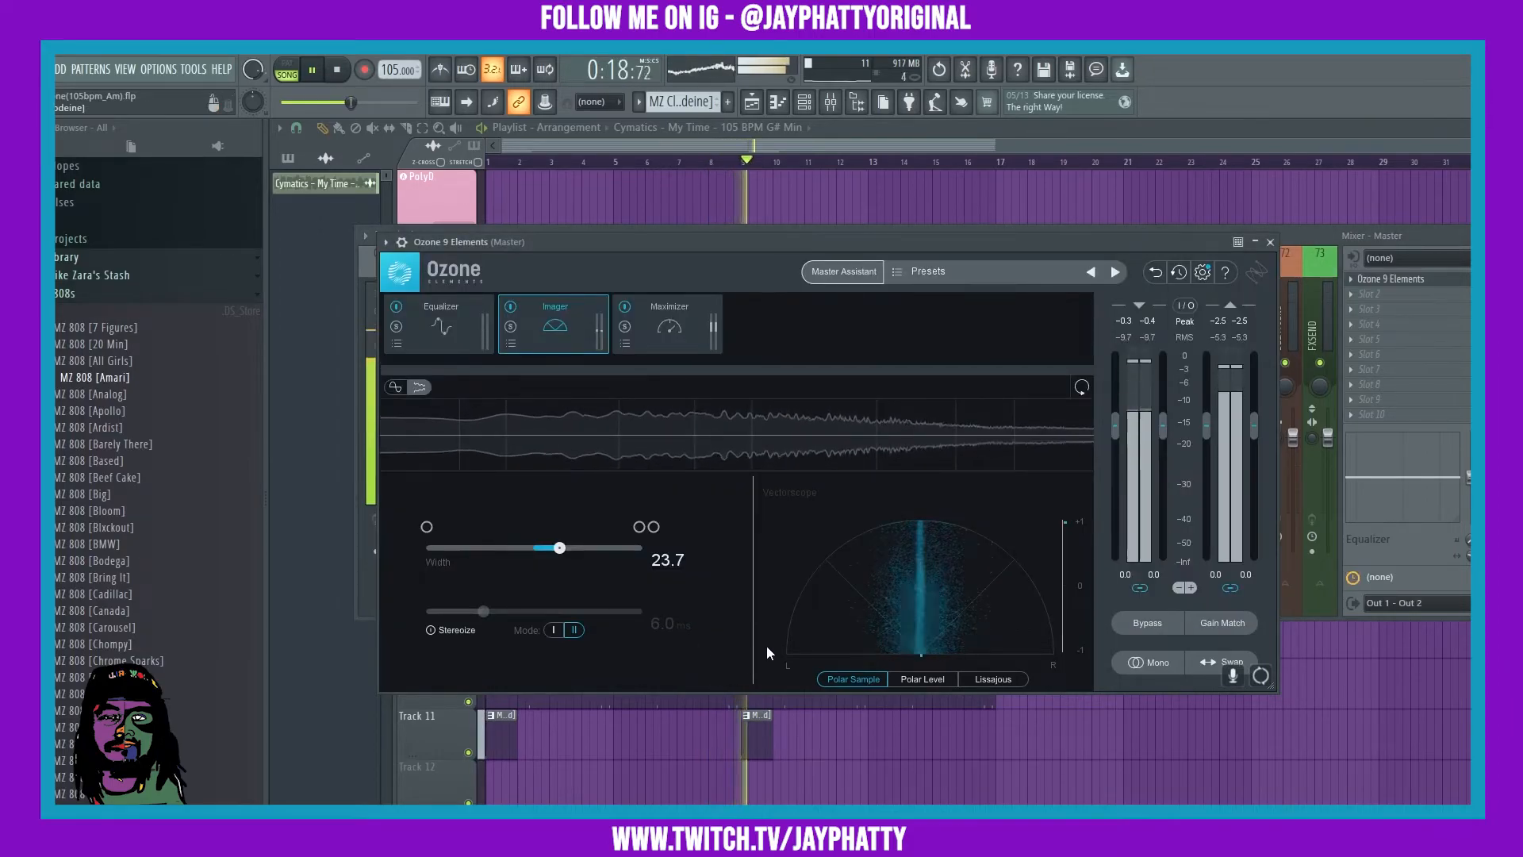
click(659, 325)
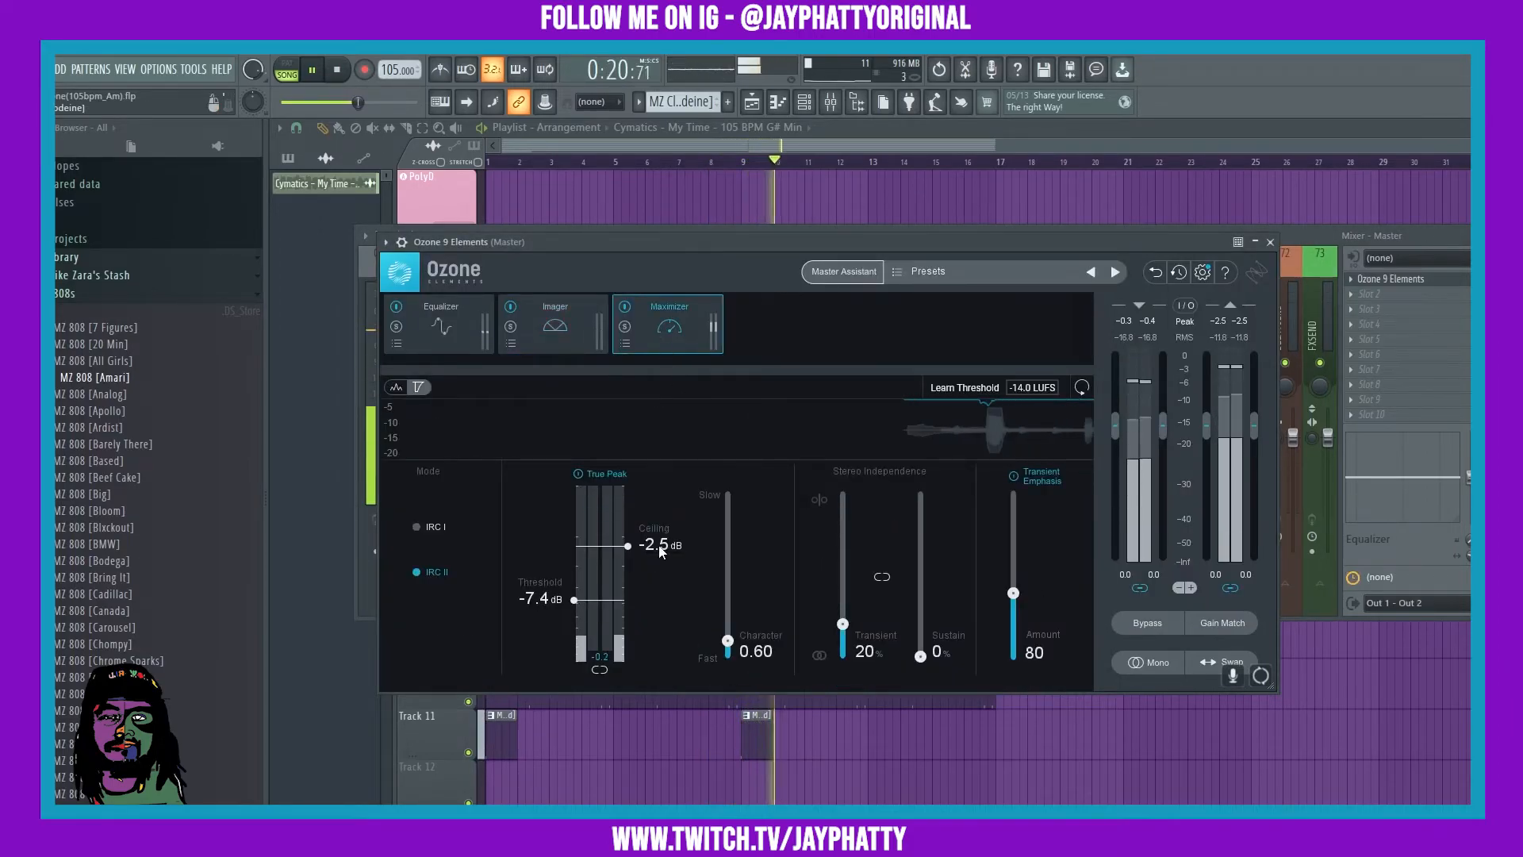